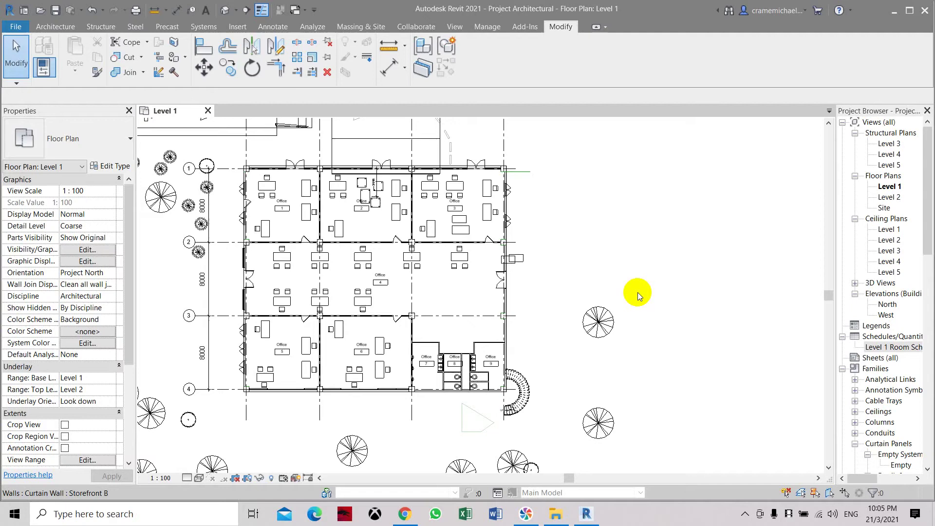
Zoom in and out around the Level 1 office floor plan to review it
scroll(347, 240, "up", 2)
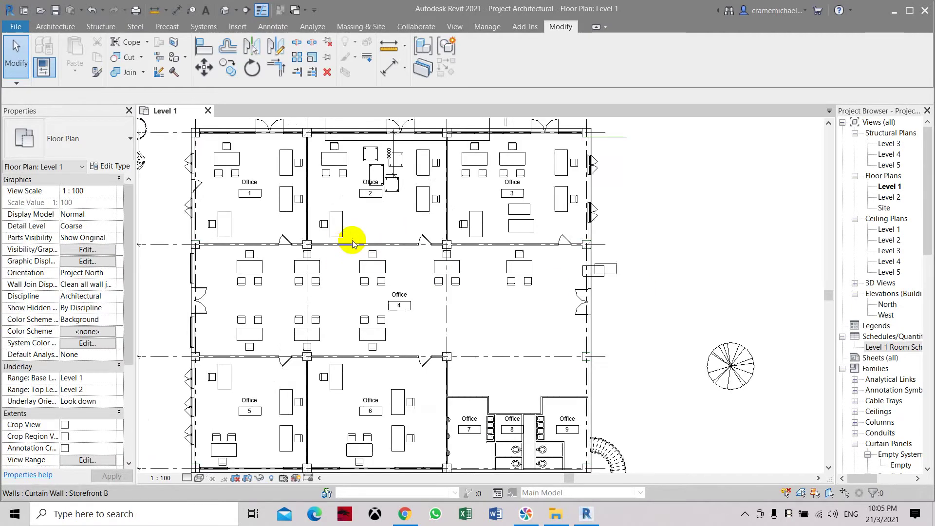
scroll(365, 248, "down", 3)
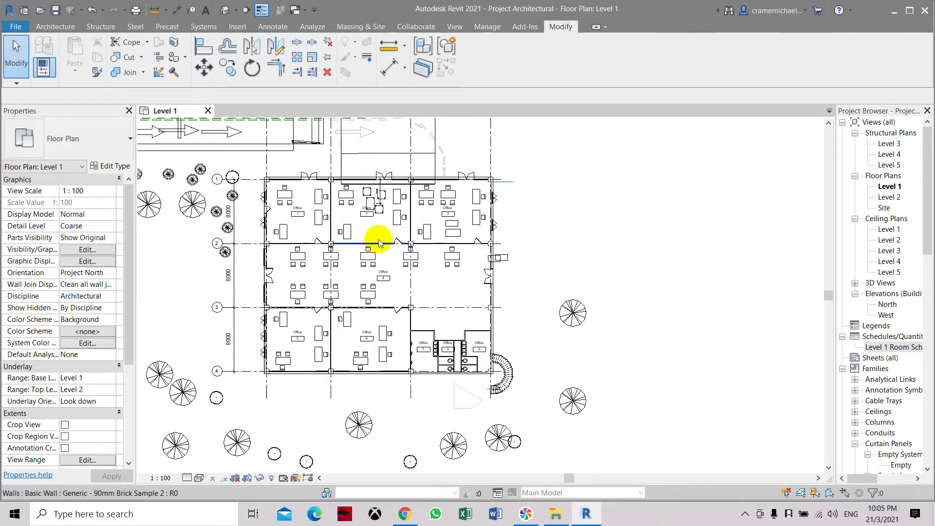
scroll(375, 236, "up", 2)
scroll(292, 204, "down", 2)
scroll(331, 211, "down", 2)
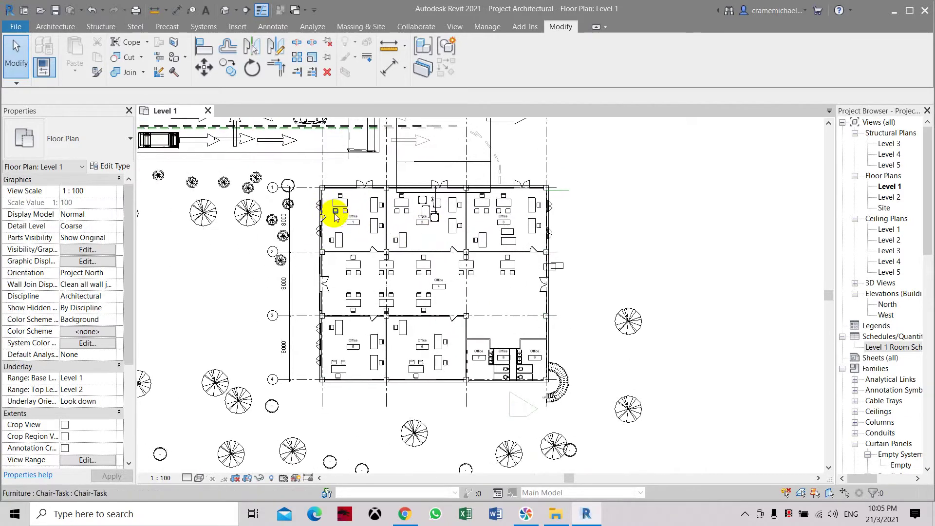
Save the Project Architectural model and close it
left_click(16, 26)
left_click(39, 146)
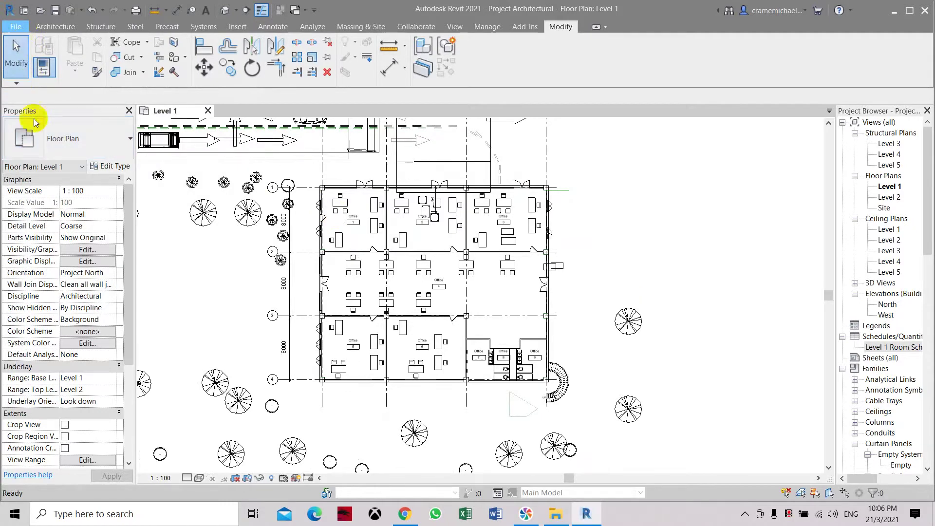
left_click(15, 26)
left_click(45, 306)
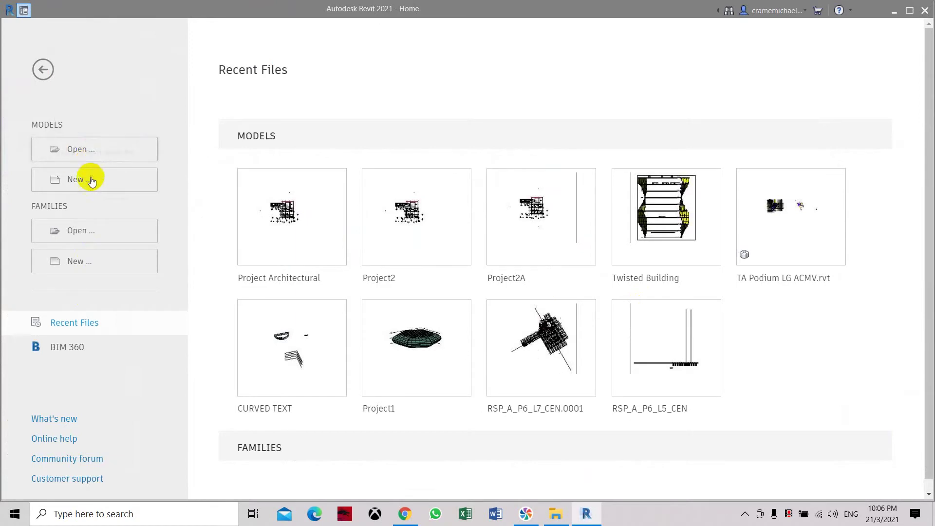
Create a new Project from the Mechanical-Default_Metric template
left_click(92, 181)
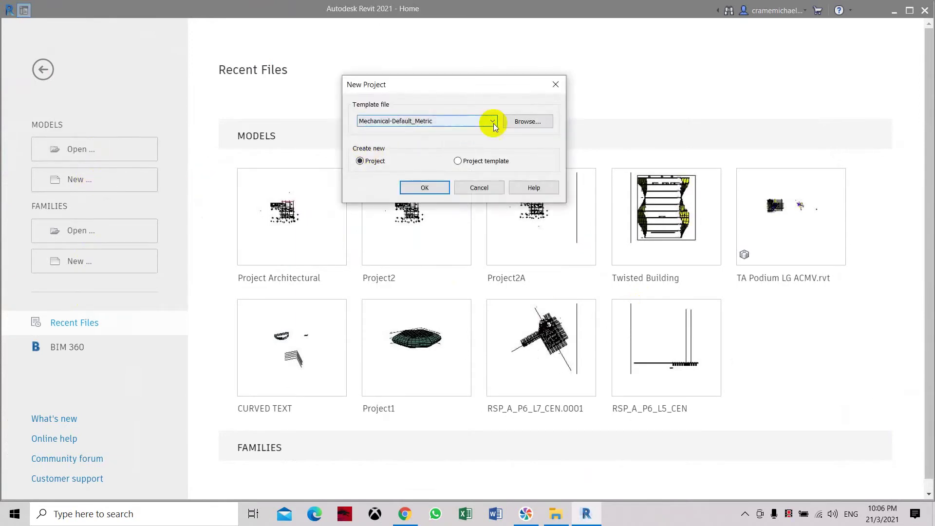
left_click(430, 188)
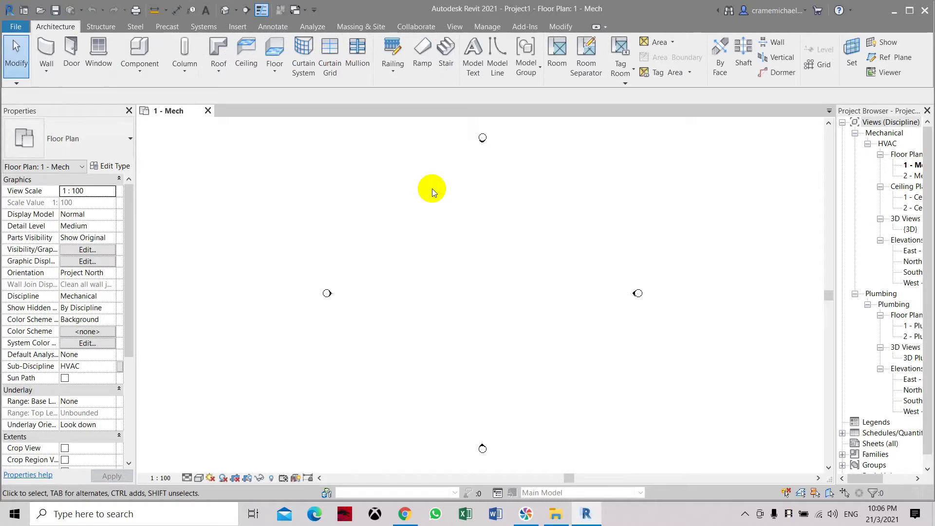
Link Project Architectural.rvt from the Desktop into the new mechanical project
scroll(396, 232, "down", 4)
scroll(487, 257, "up", 1)
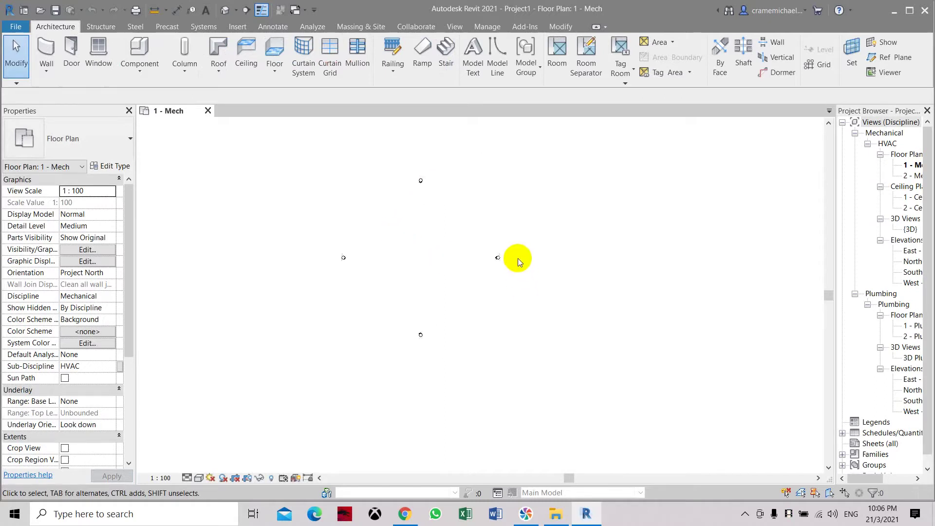
scroll(392, 199, "up", 1)
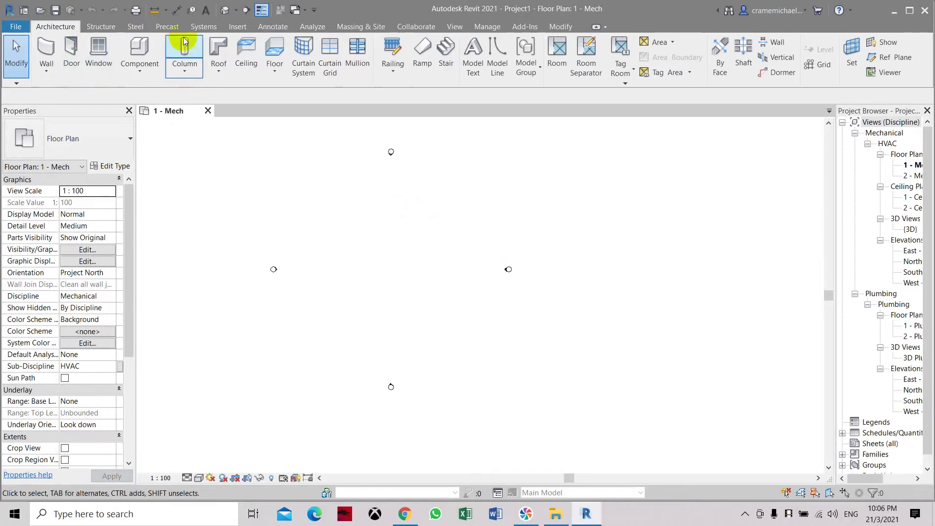
left_click(236, 28)
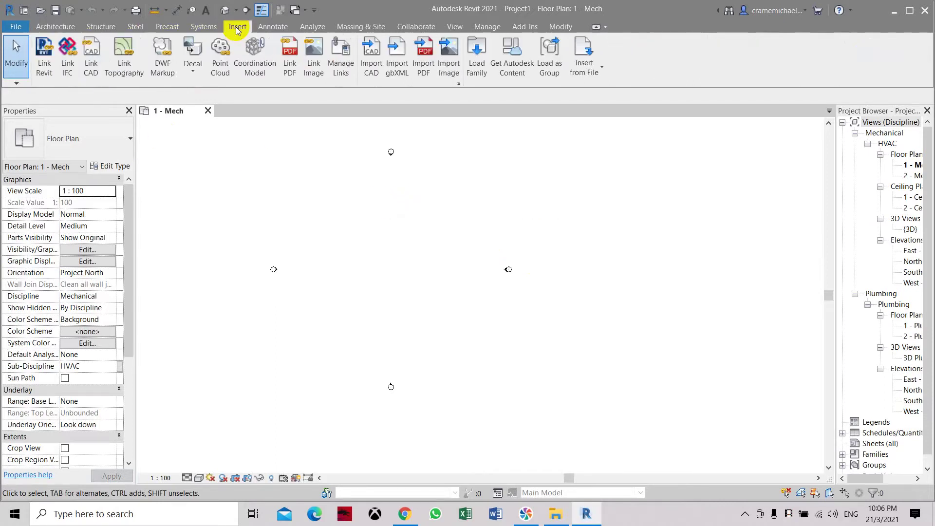
left_click(53, 62)
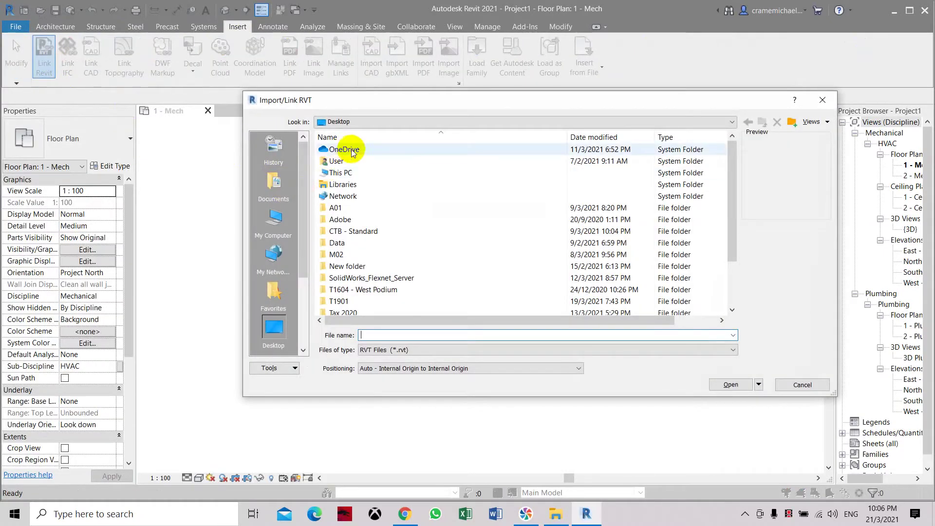
scroll(411, 270, "down", 2)
left_click(361, 300)
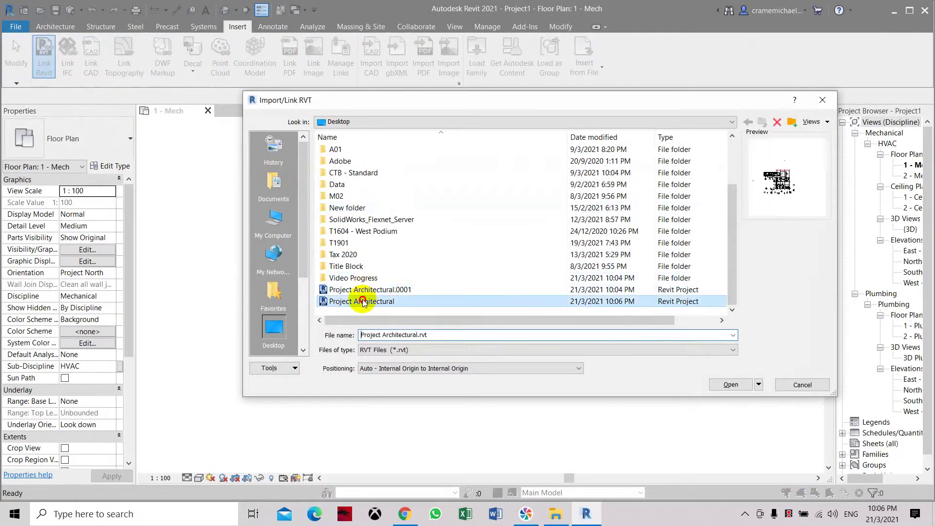
left_click(730, 385)
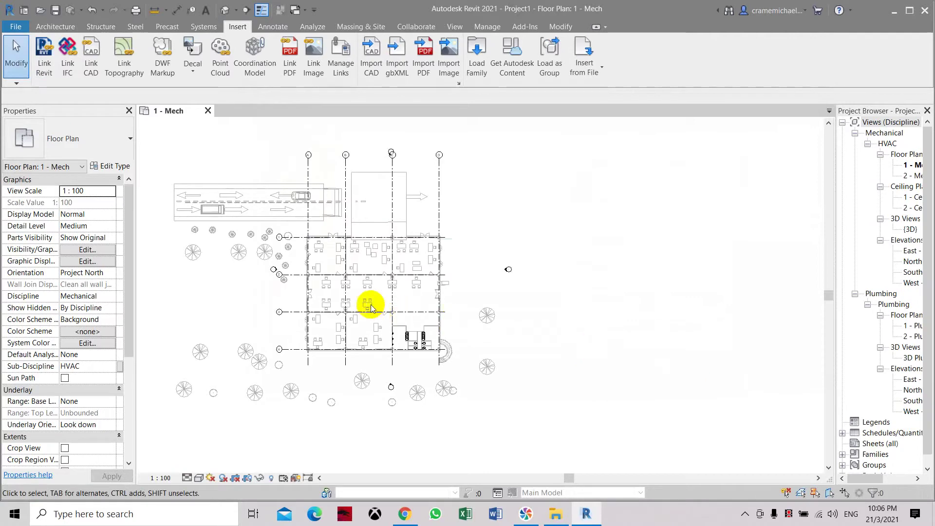
In the 1 - Mech plan, pin the linked architectural model in place
scroll(370, 306, "up", 3)
scroll(453, 305, "down", 1)
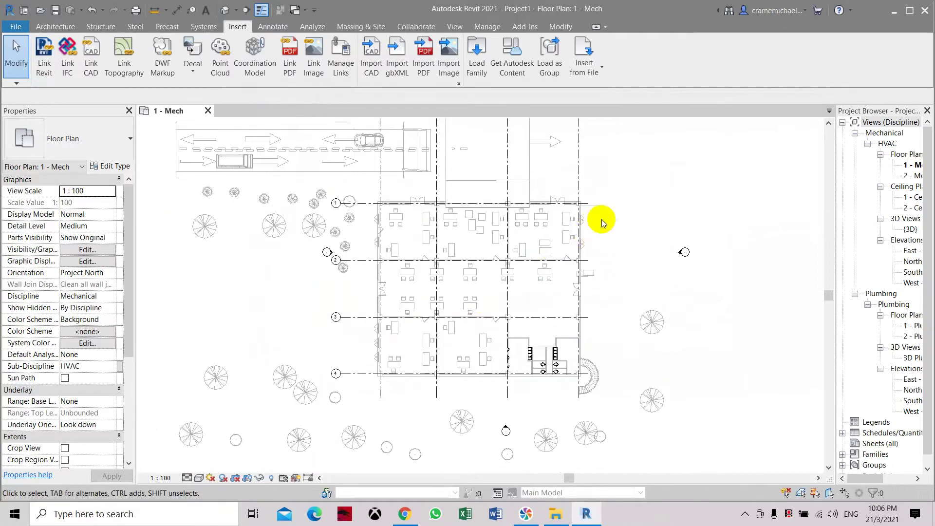
scroll(433, 293, "down", 2)
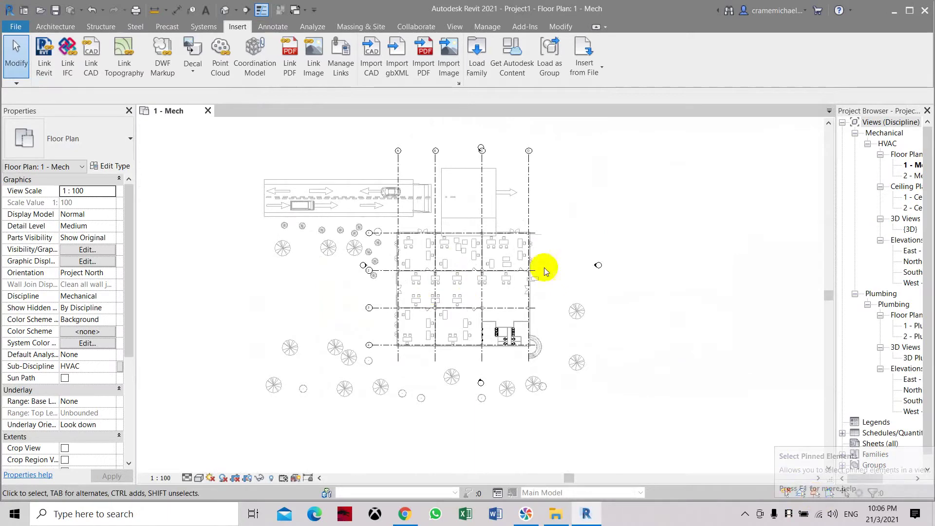
left_click(912, 164)
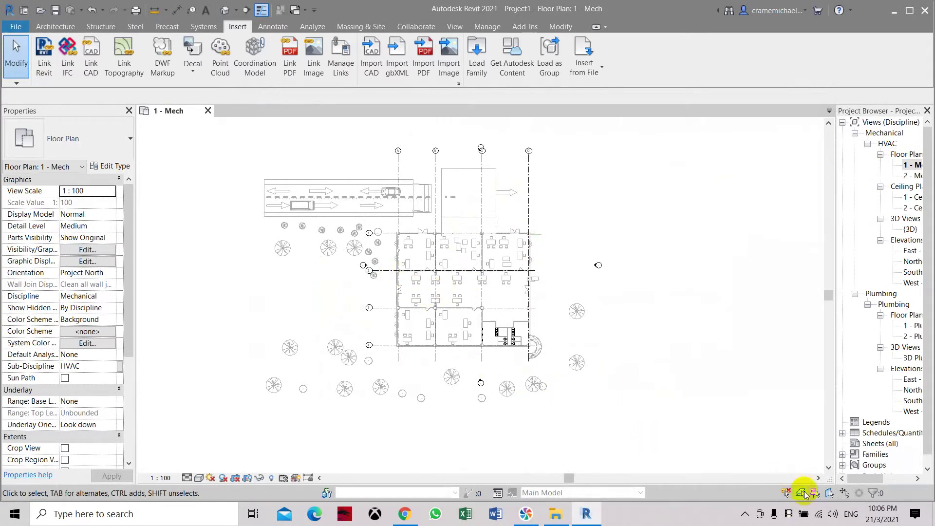
left_click(563, 306)
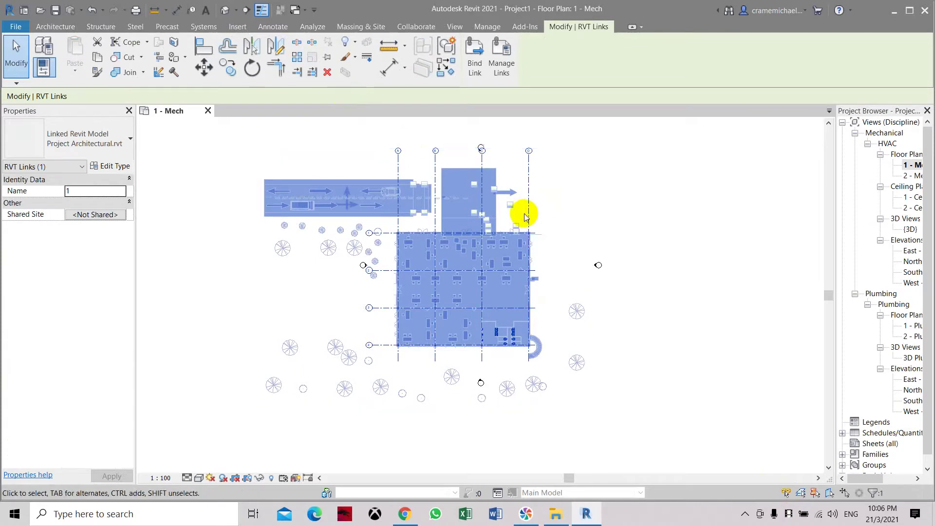
left_click(326, 58)
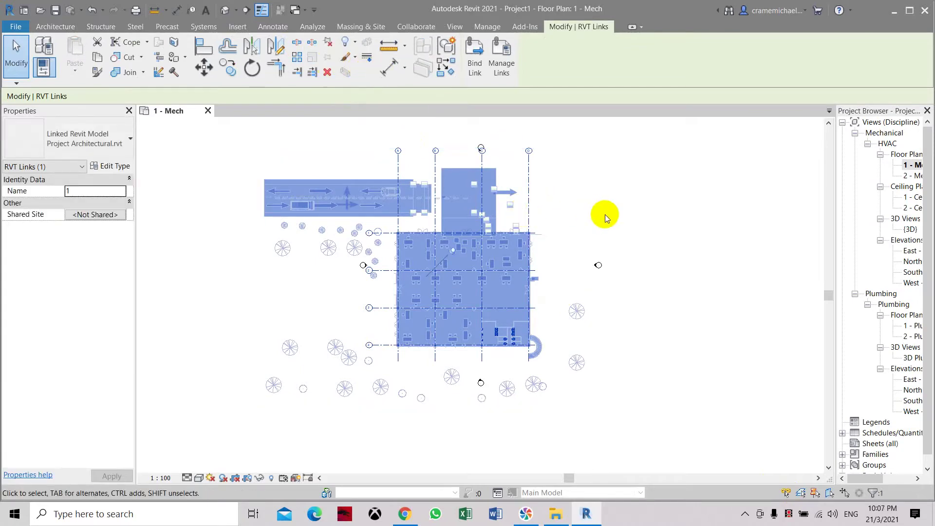
middle_click_drag(609, 215, 589, 248)
left_click(630, 296)
Re-centre the linked building in the 1 - Mech view and bring up the Analyze tools
scroll(629, 296, "up", 1)
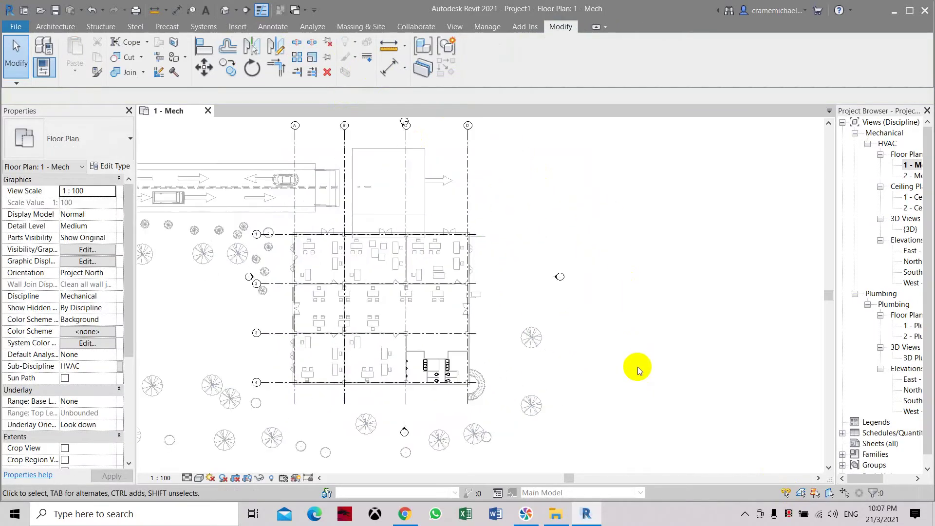
scroll(576, 330, "up", 1)
scroll(581, 298, "down", 2)
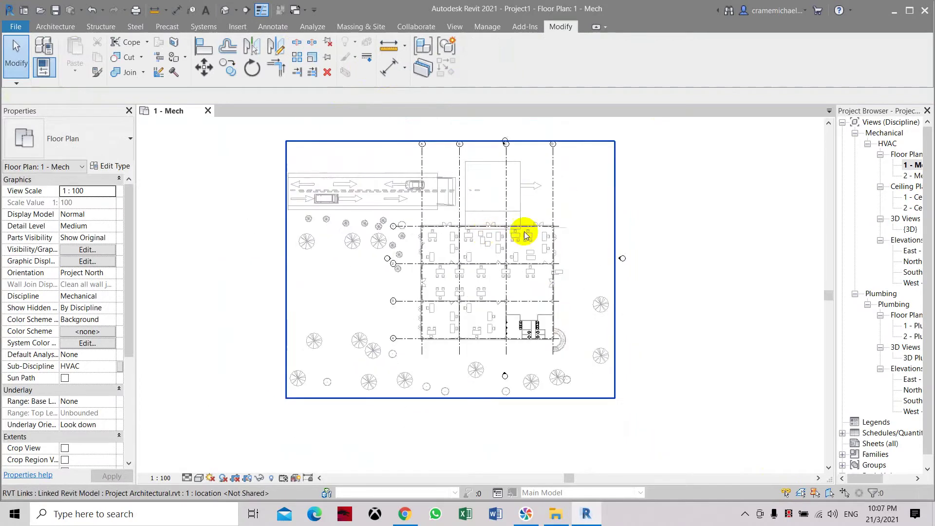
middle_click_drag(671, 167, 667, 183)
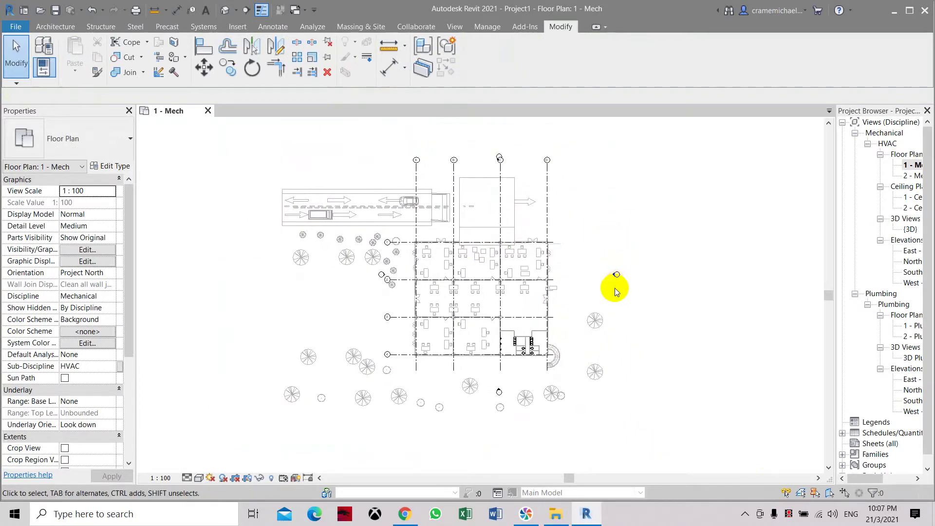
scroll(604, 284, "up", 1)
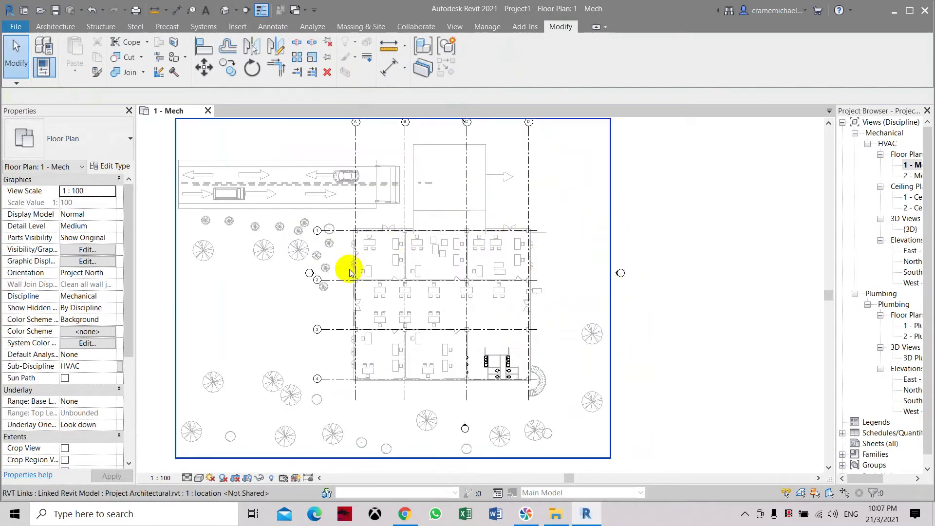
scroll(376, 279, "up", 2)
scroll(403, 264, "down", 3)
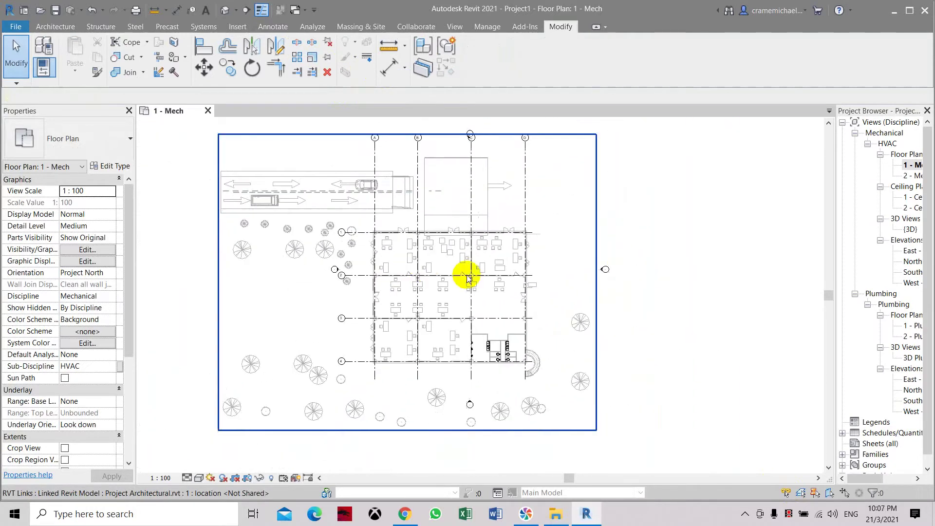
scroll(468, 278, "up", 3)
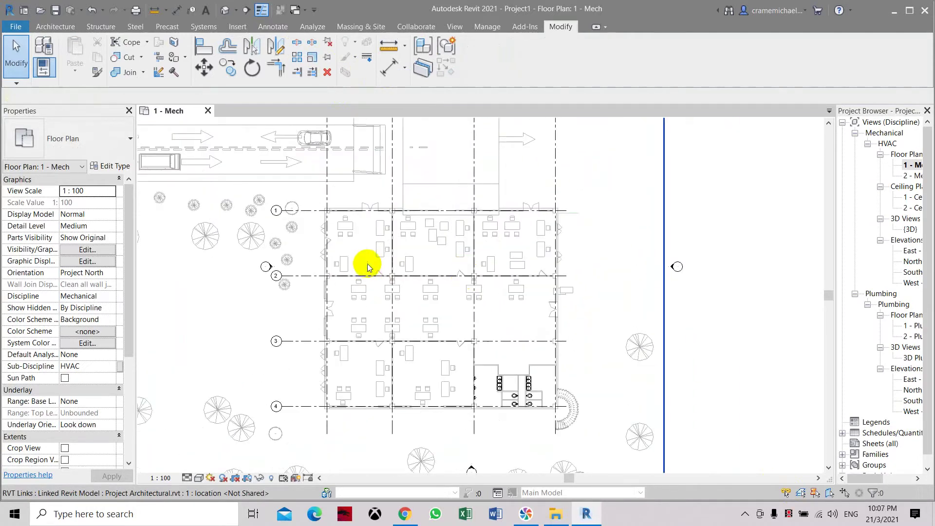
left_click(311, 27)
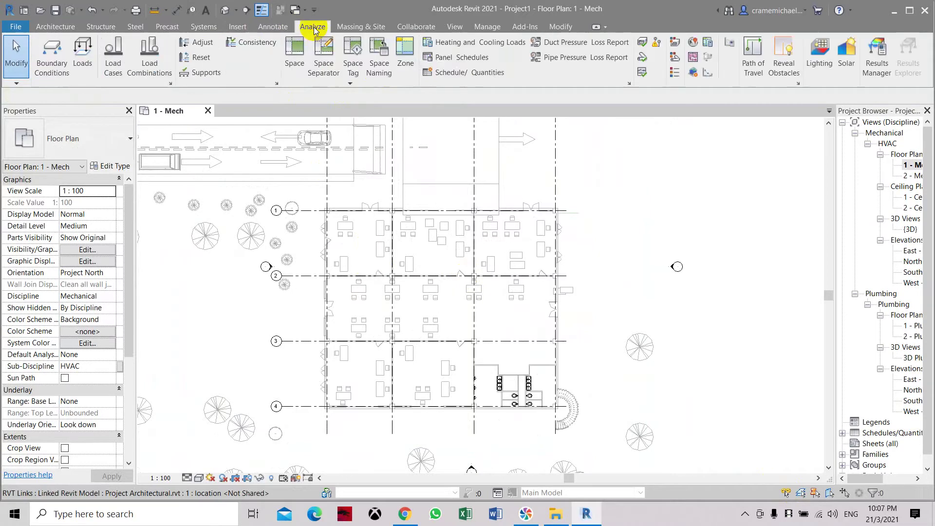
For new spaces, set Upper Limit to Level 2 and Limit Offset to 0, then apply
left_click(295, 46)
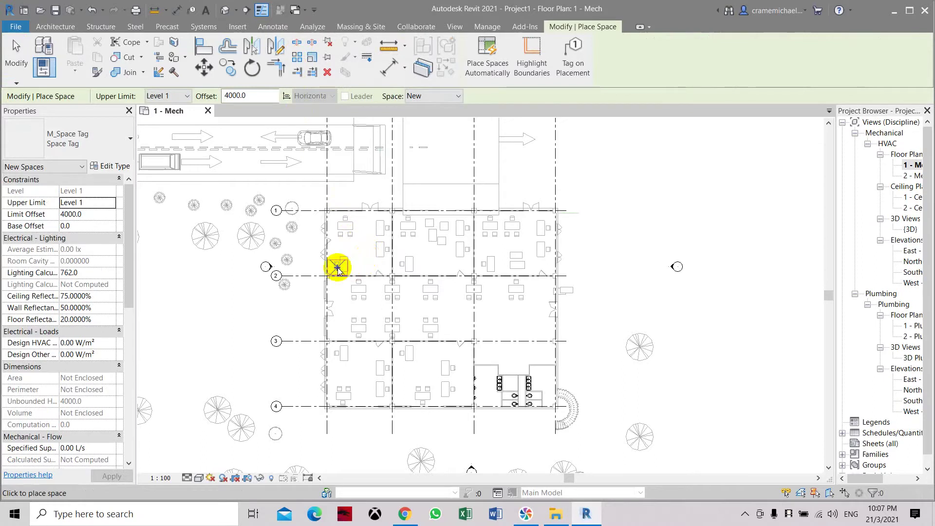
left_click(111, 205)
left_click(87, 223)
left_click(95, 215)
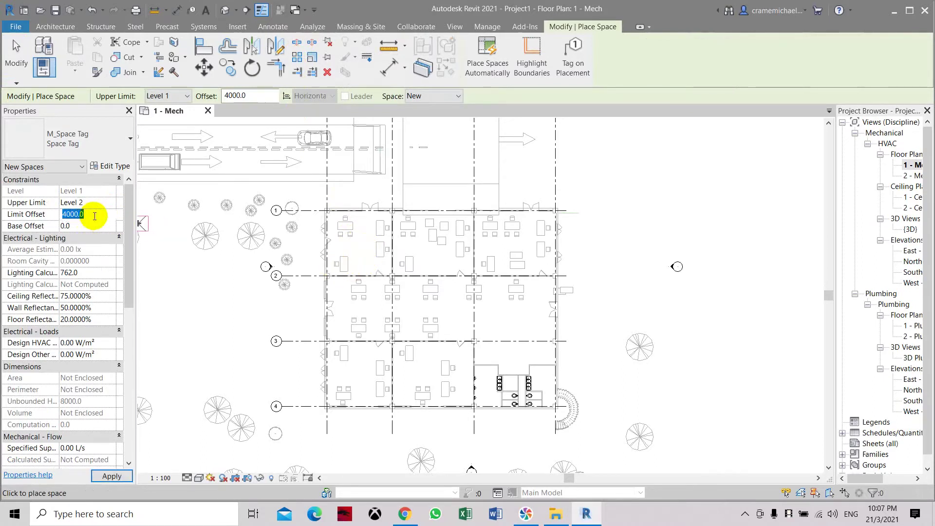
type("0")
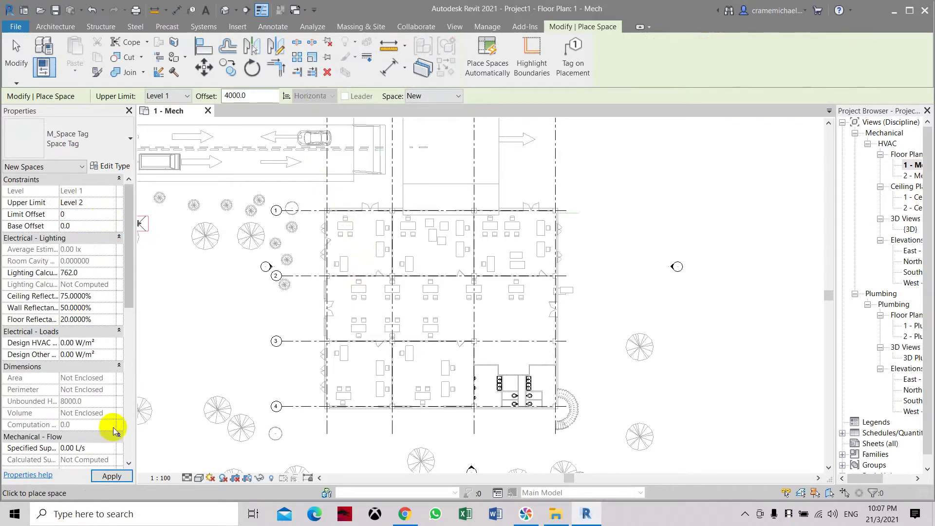
left_click(111, 476)
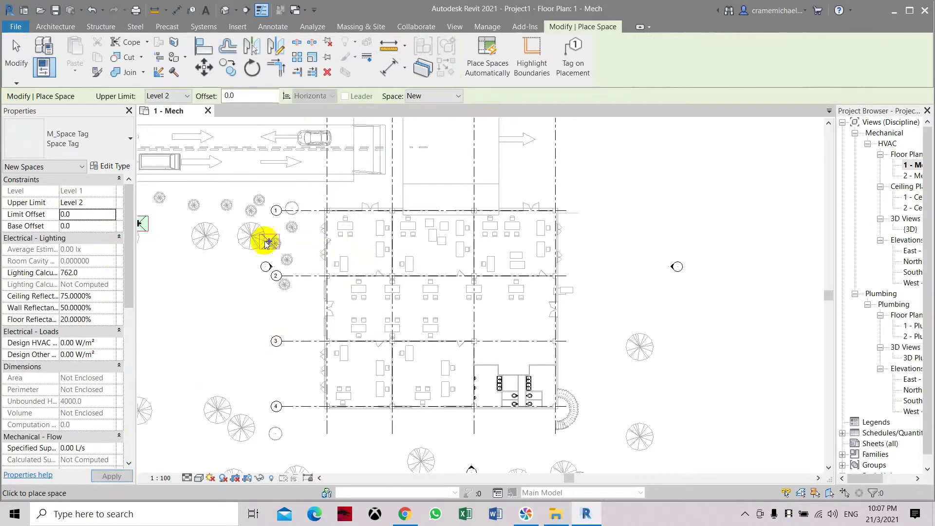
scroll(174, 224, "down", 2)
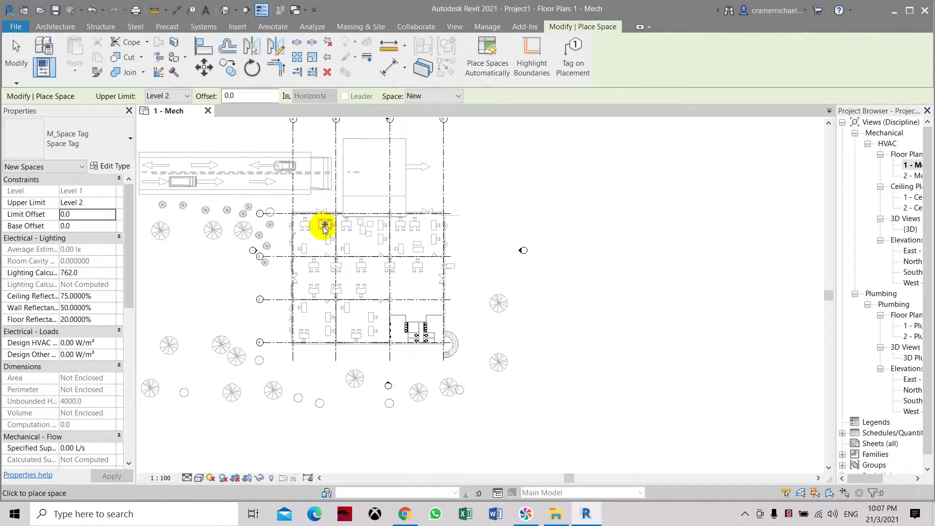
scroll(312, 238, "up", 3)
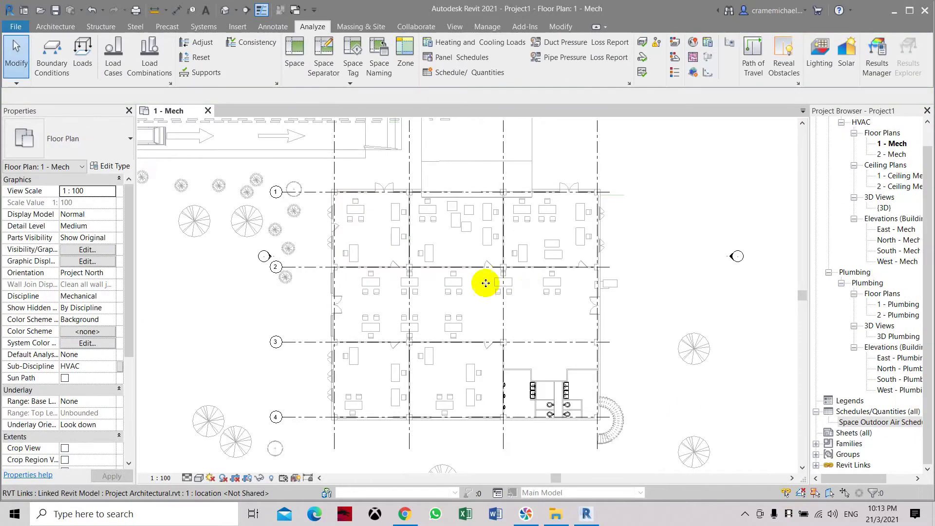
scroll(410, 264, "down", 2)
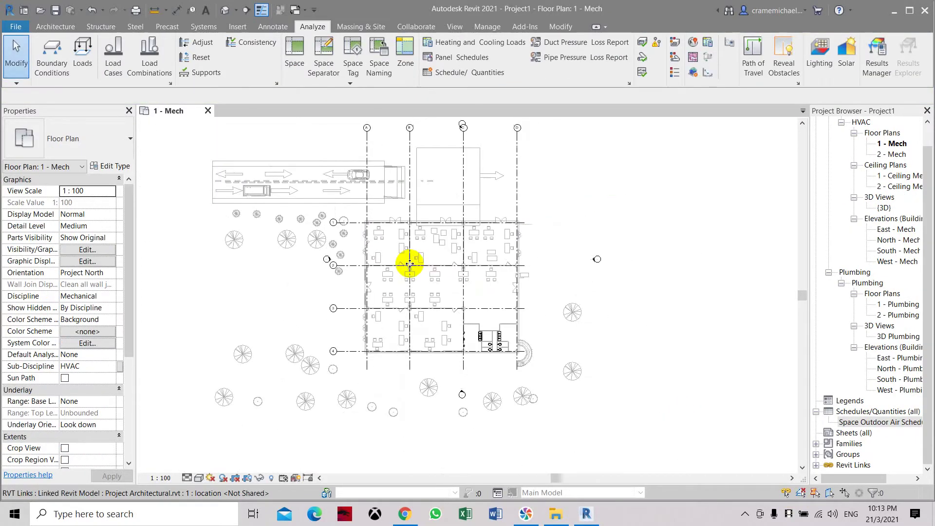
scroll(409, 265, "up", 1)
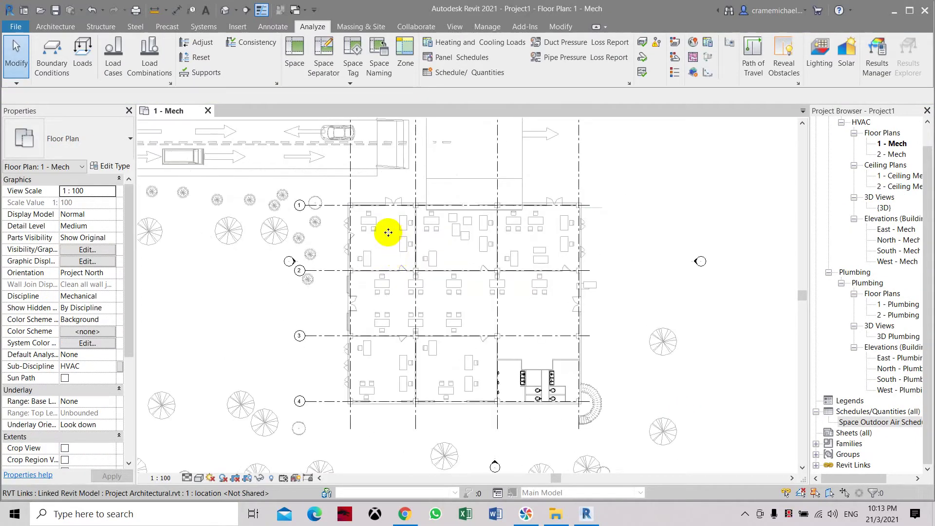
scroll(381, 243, "up", 1)
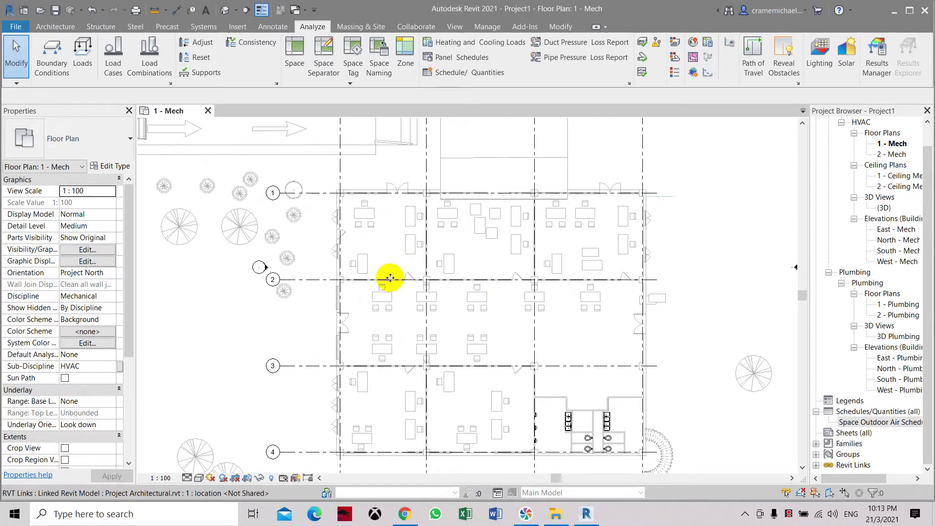
scroll(390, 278, "down", 1)
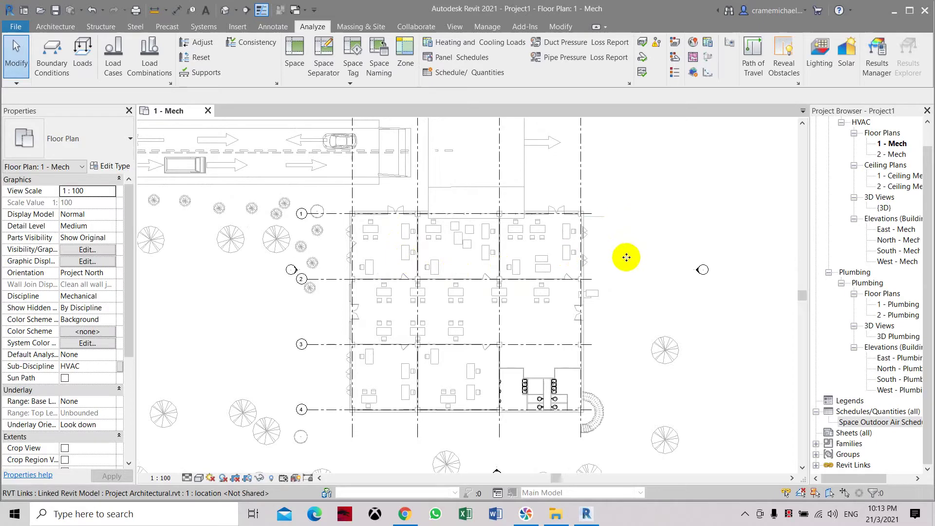
scroll(545, 301, "down", 1)
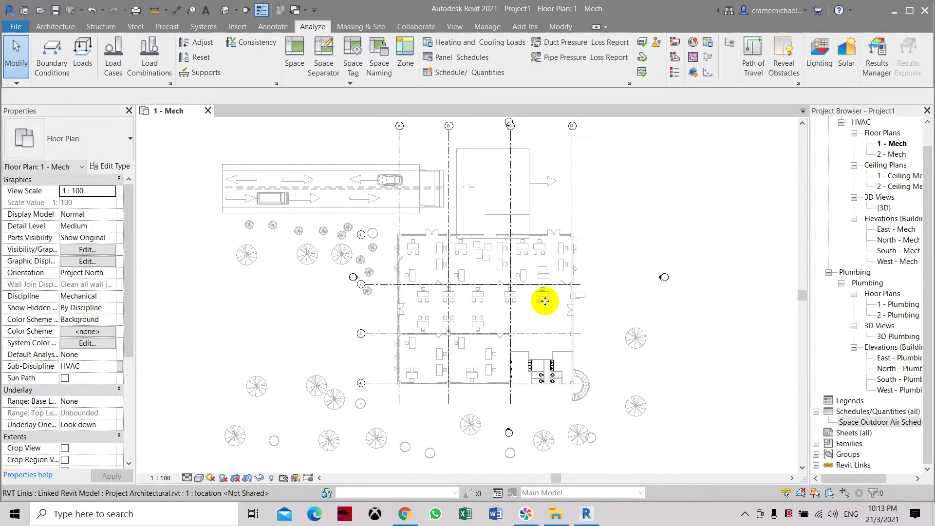
scroll(577, 281, "up", 1)
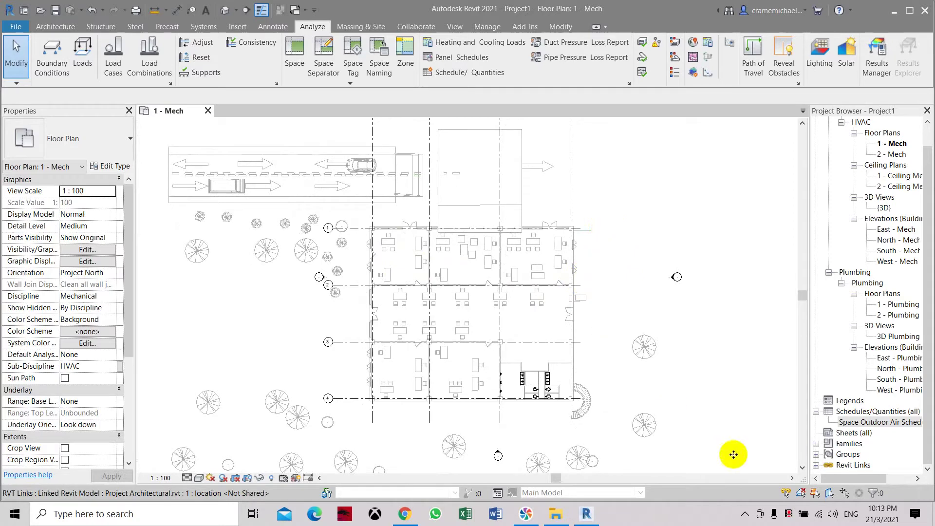
left_click(595, 276)
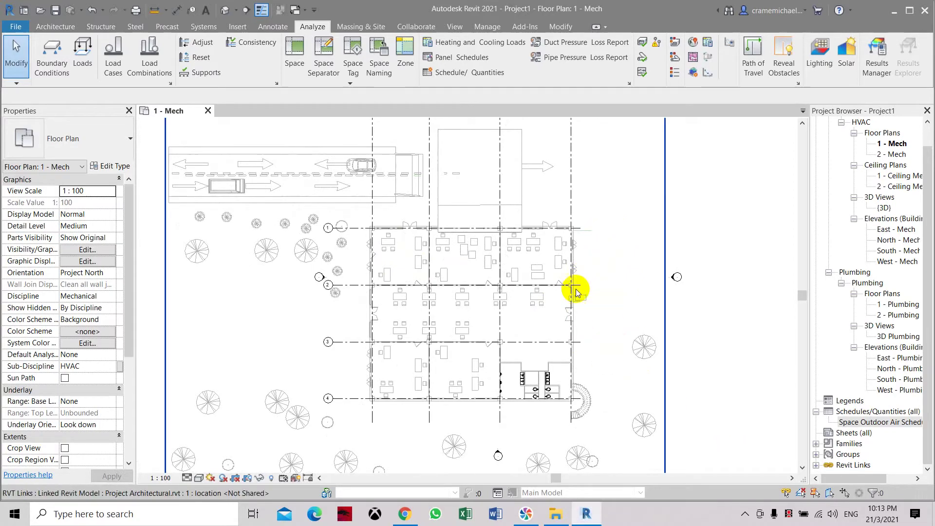
Turn on Room Bounding in the linked Project Architectural model's type properties
left_click(560, 288)
left_click(120, 167)
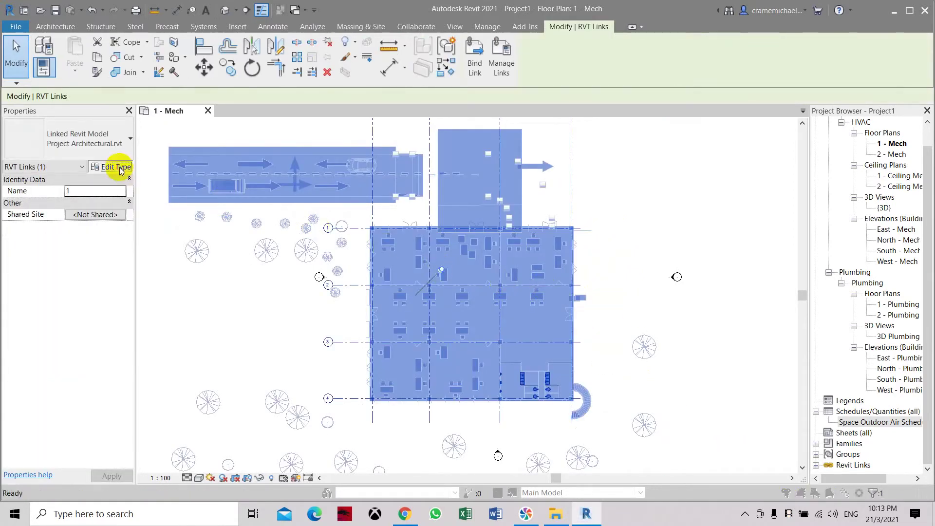
left_click(427, 143)
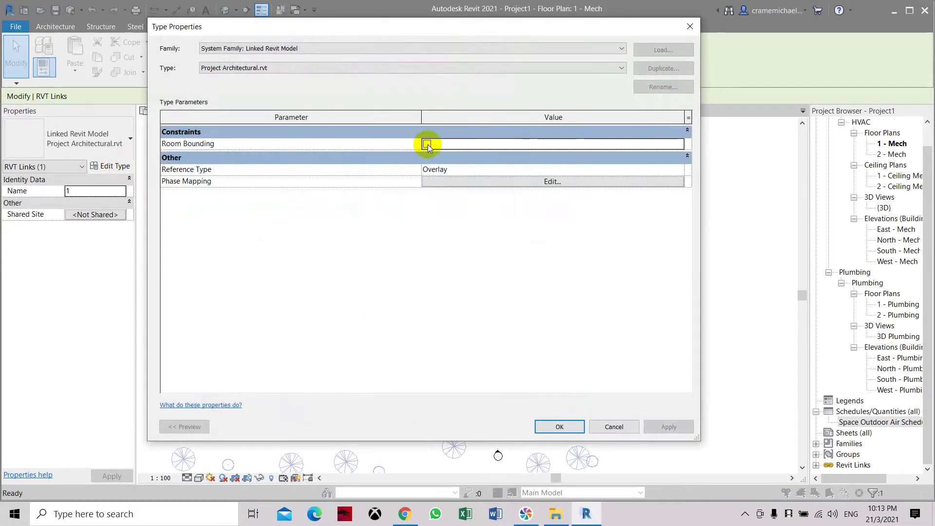
left_click(664, 428)
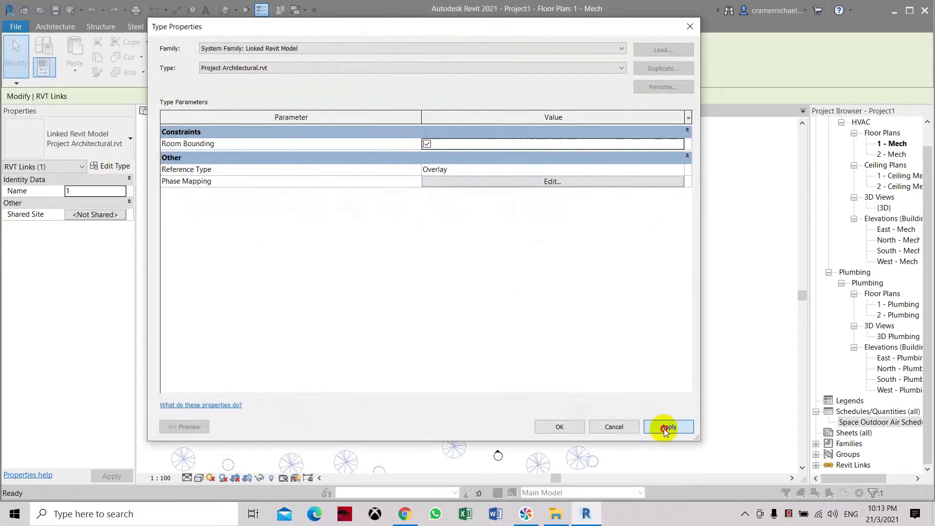
left_click(560, 427)
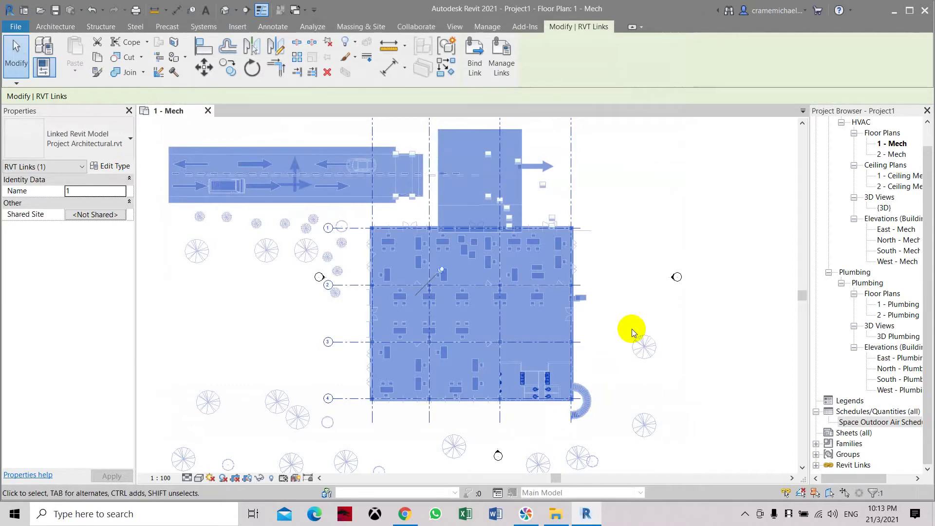
left_click(626, 263)
scroll(606, 317, "up", 3)
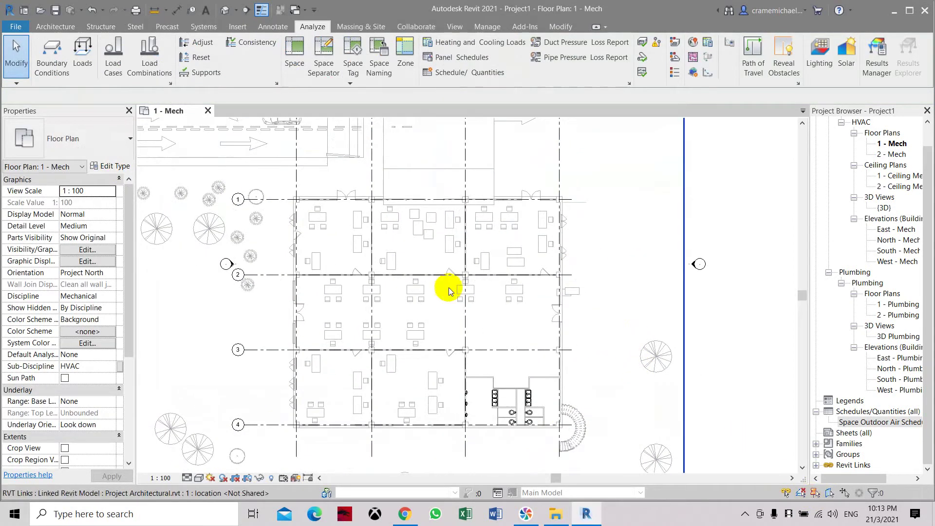
With Upper Limit at Level 2, place spaces in the three top rooms and the large middle room
left_click(295, 49)
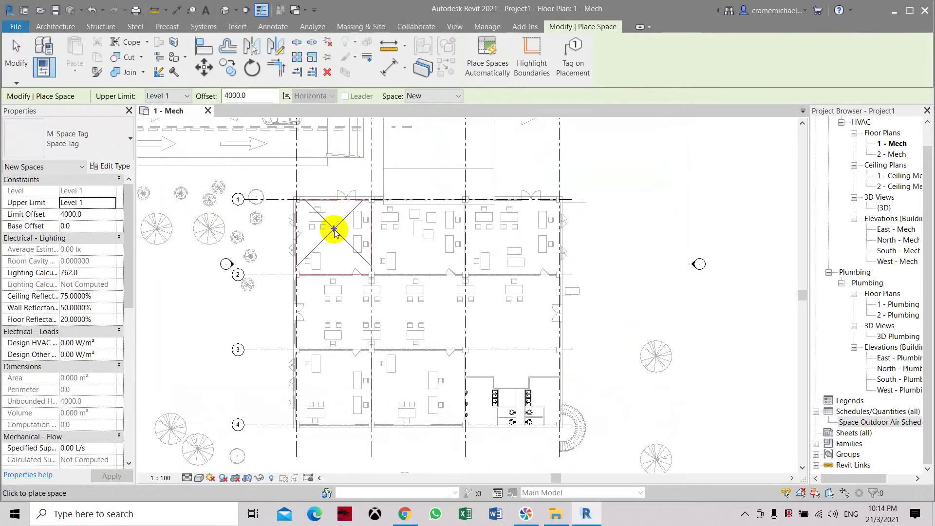
scroll(333, 239, "up", 1)
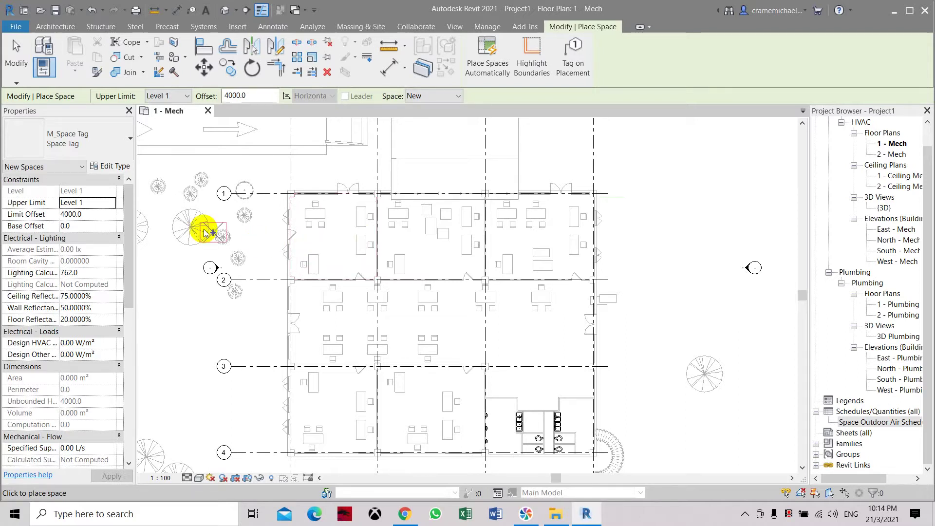
left_click(110, 202)
left_click(95, 219)
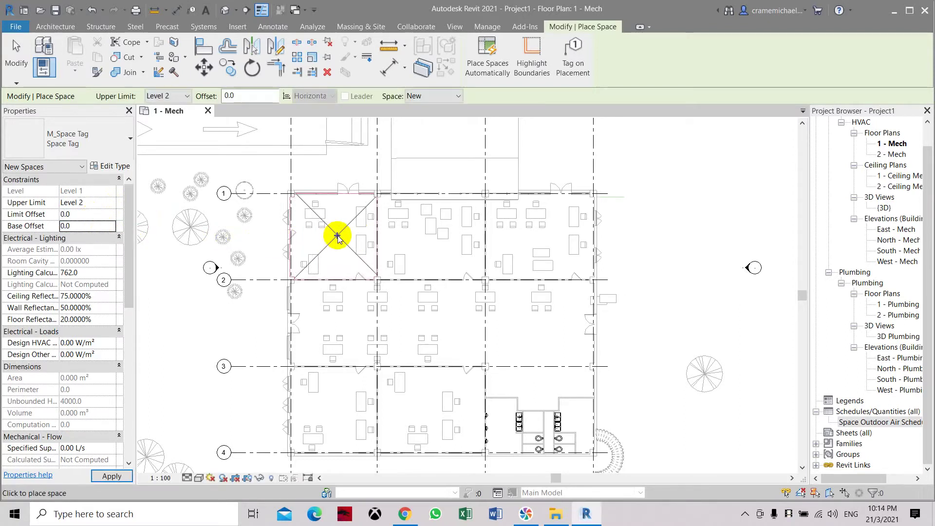
scroll(337, 236, "up", 2)
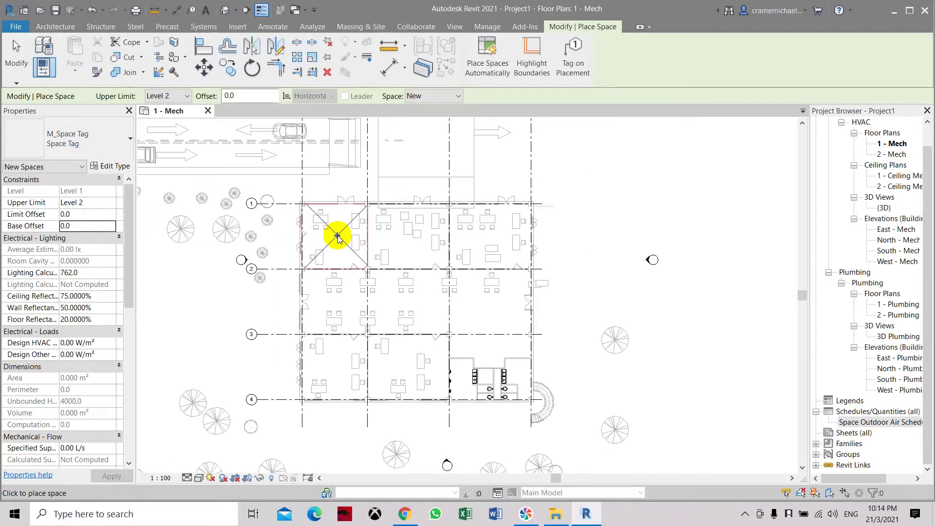
left_click(333, 237)
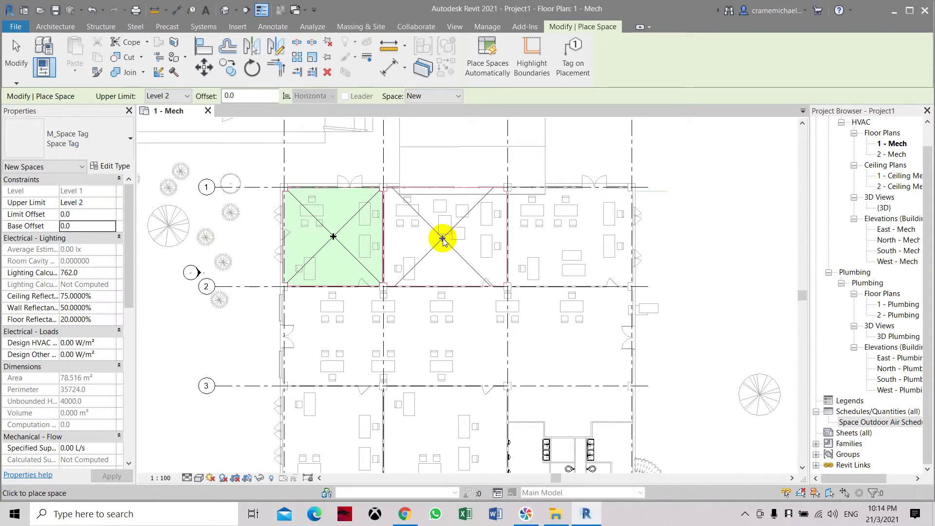
left_click(443, 239)
left_click(568, 240)
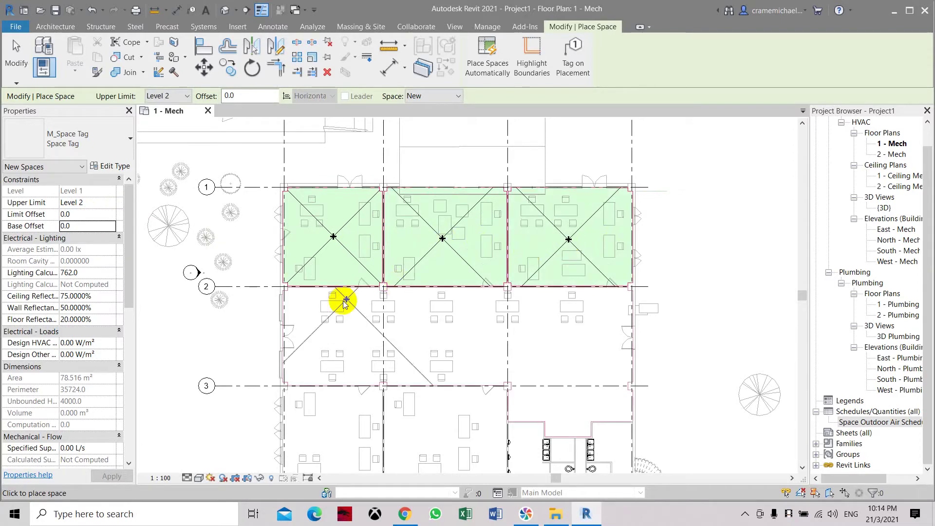
left_click(454, 325)
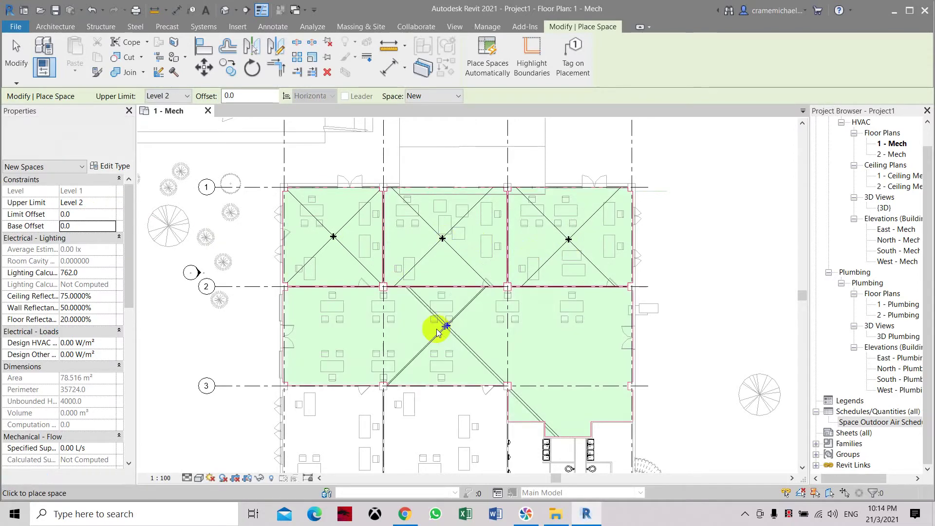
Place spaces in the lower rooms, the three washrooms, and the rooms above and middle-right
scroll(400, 307, "down", 3)
left_click(374, 371)
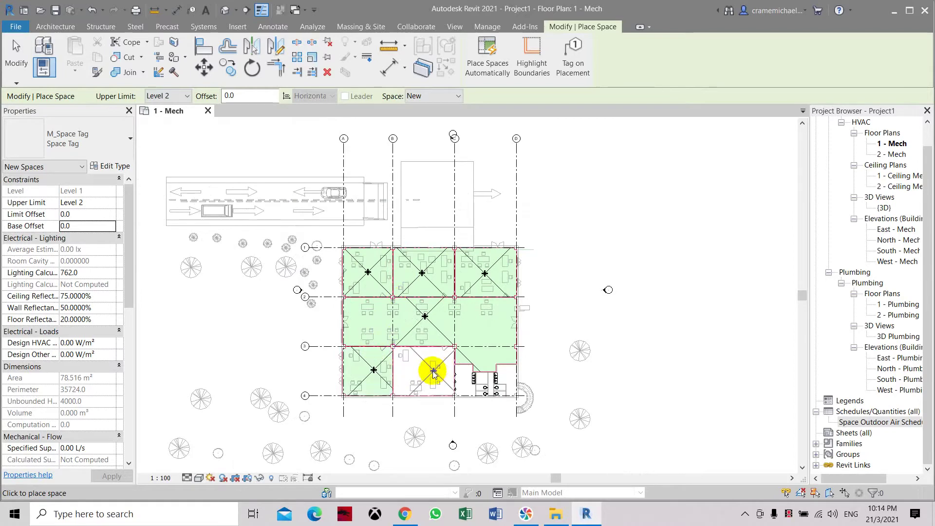
left_click(426, 371)
scroll(471, 379, "up", 2)
left_click(462, 384)
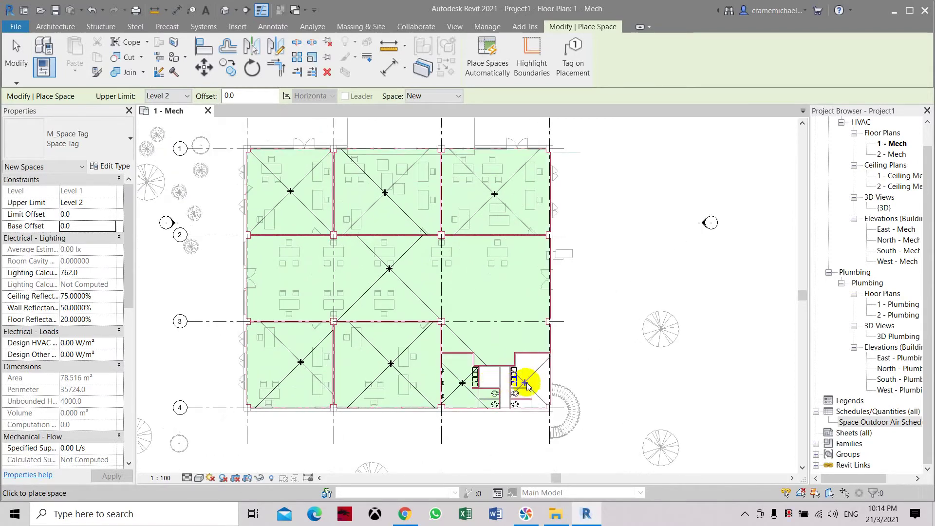
left_click(532, 380)
left_click(488, 379)
left_click(525, 329)
left_click(454, 271)
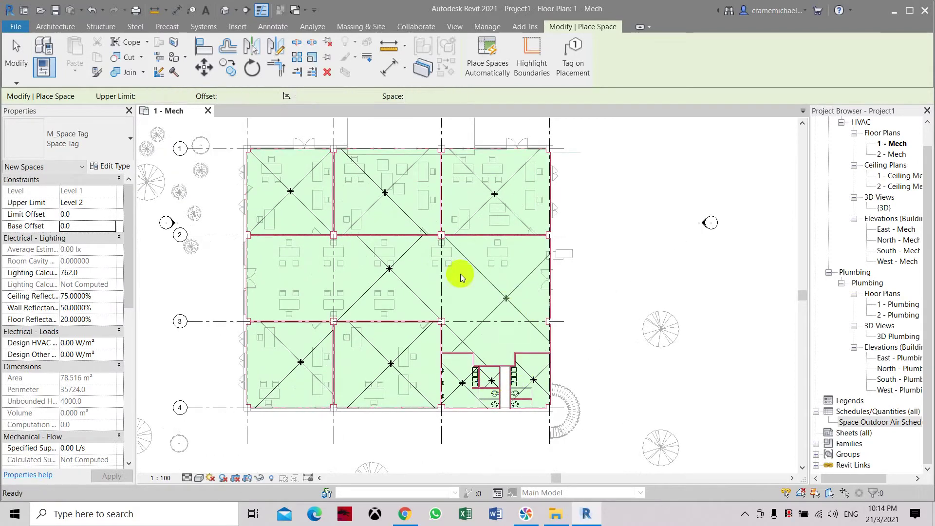
key("Escape")
key("Escape")
scroll(375, 246, "down", 2)
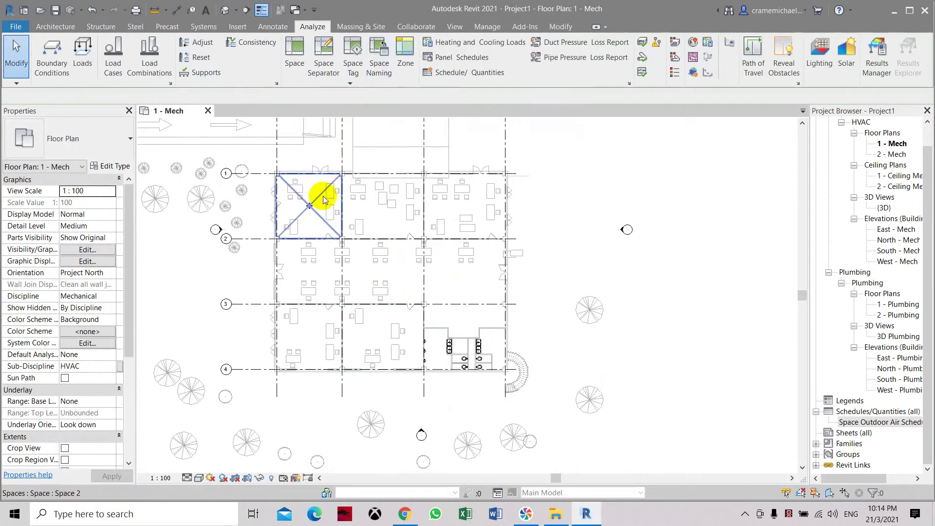
Run Space Naming with Names and Numbers on Level 1 only, accepting the duplicate-number warning
scroll(319, 218, "up", 1)
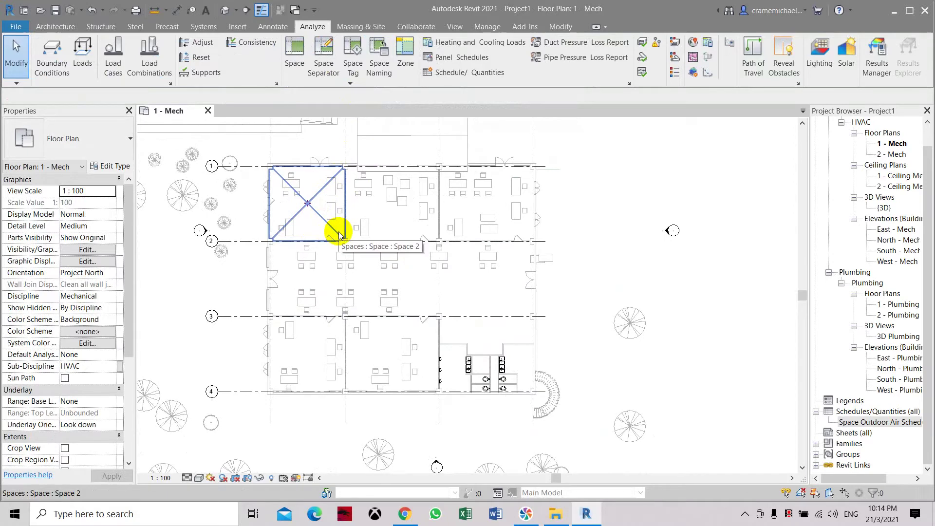
left_click(379, 67)
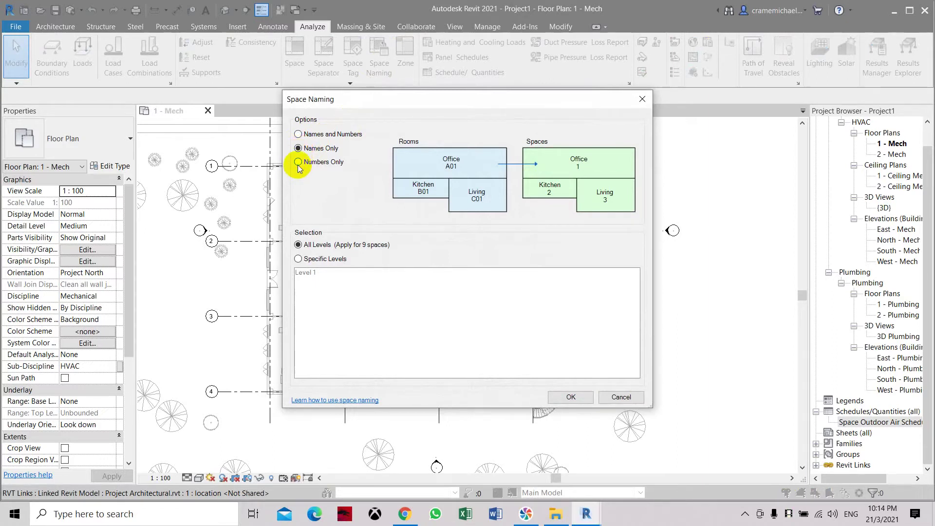
left_click(299, 165)
left_click(298, 135)
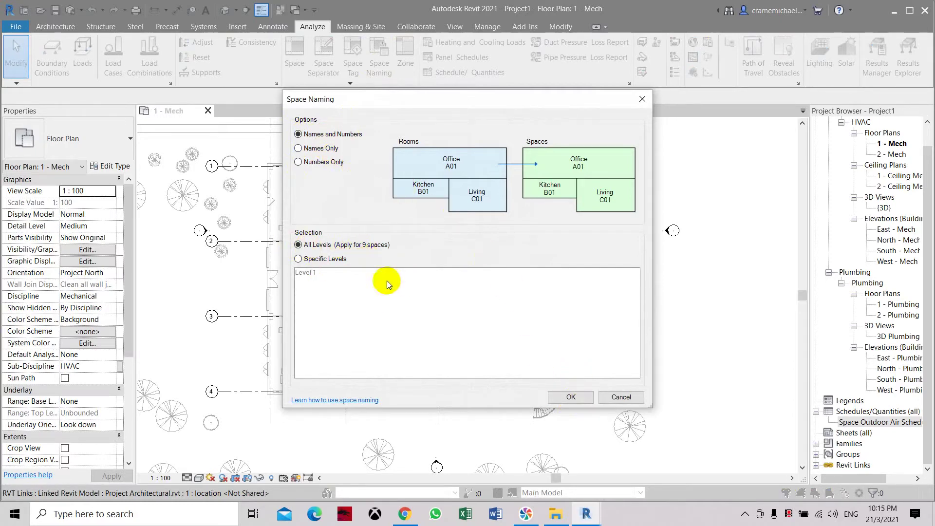
left_click(298, 259)
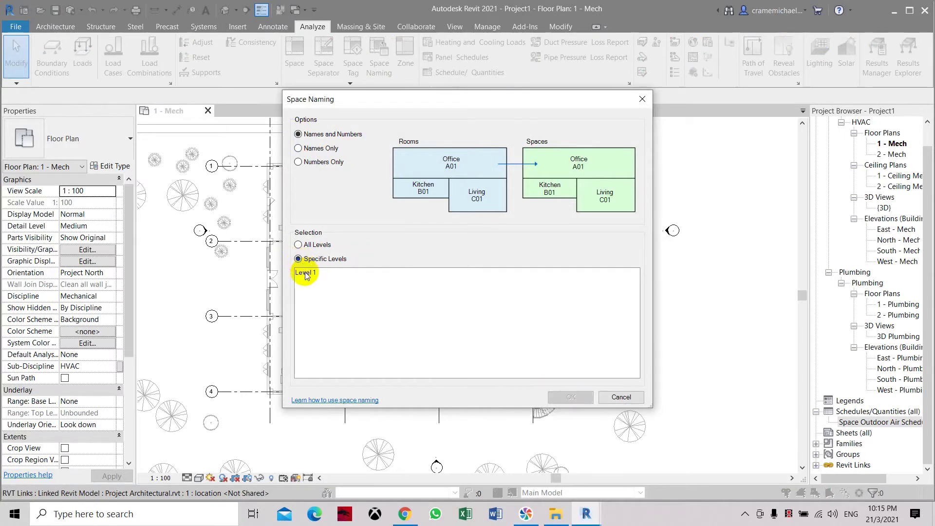
left_click(306, 274)
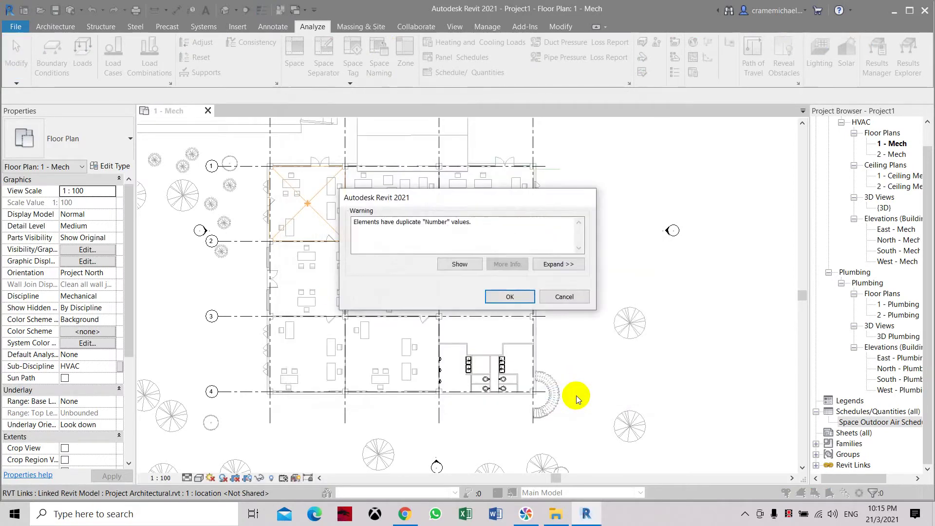
left_click(509, 296)
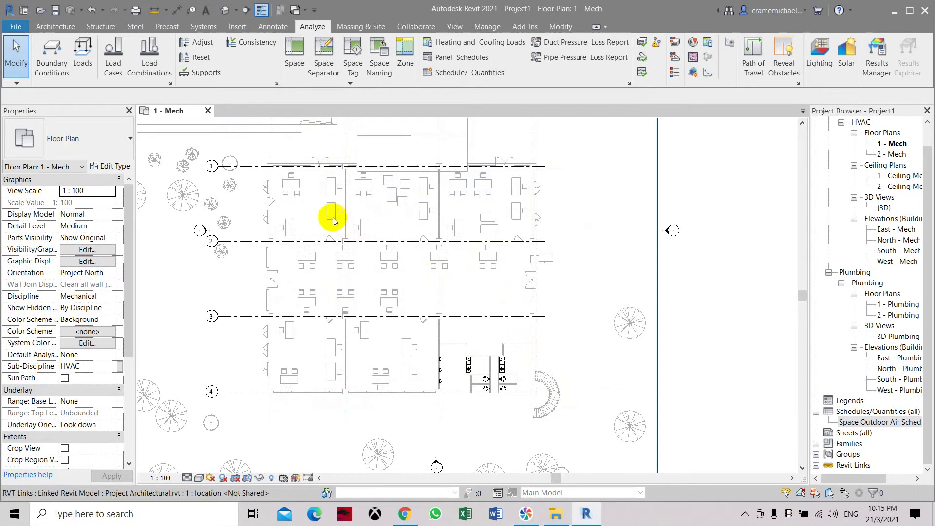
Start the Space Tag tool and review the M_Space Tag type properties without changes
left_click(352, 66)
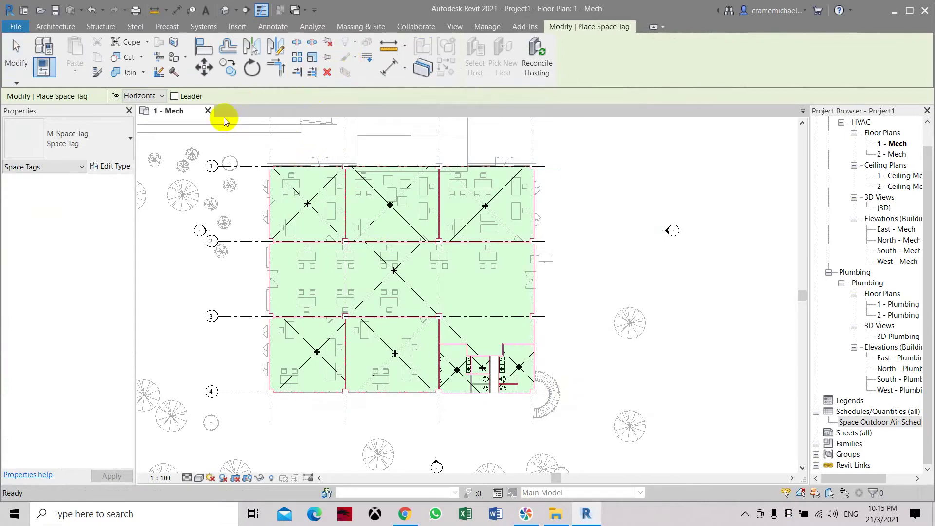
left_click(102, 167)
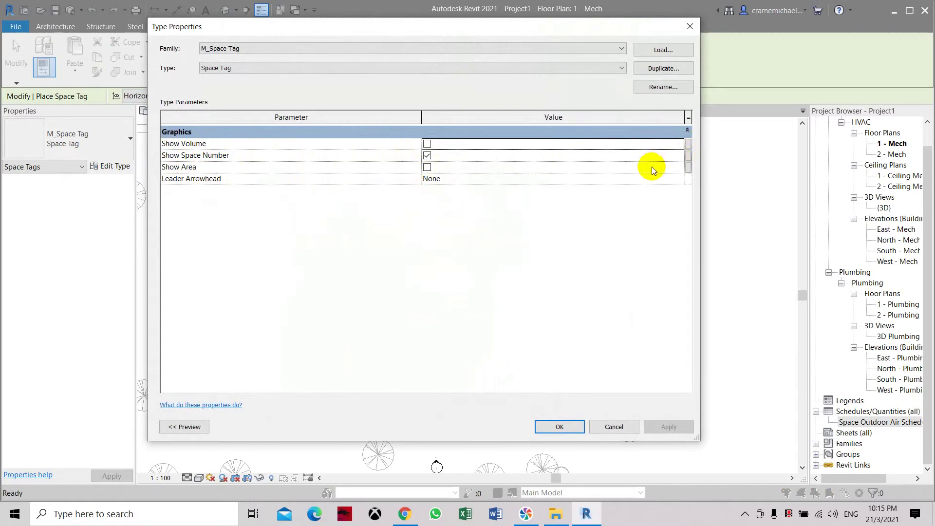
left_click(559, 427)
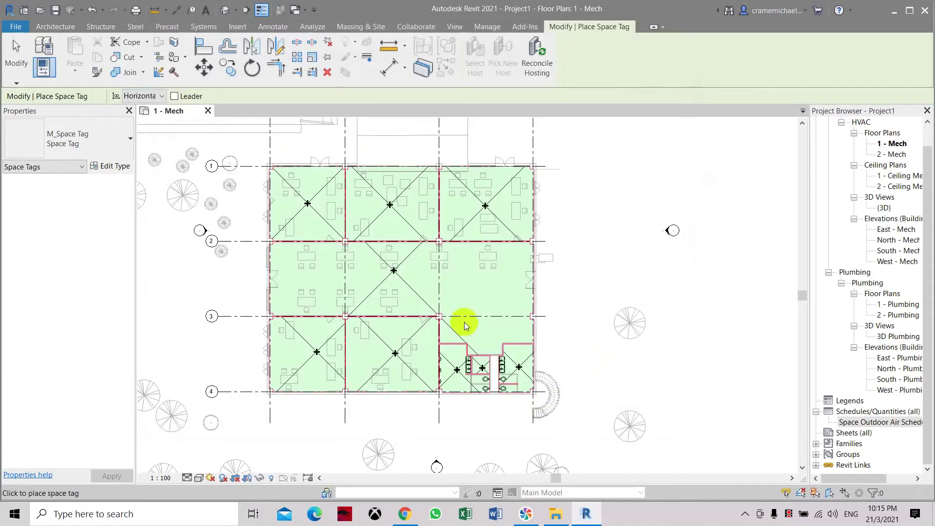
Tag the top, centre and lower spaces as Office 1 through 6
scroll(307, 205, "up", 4)
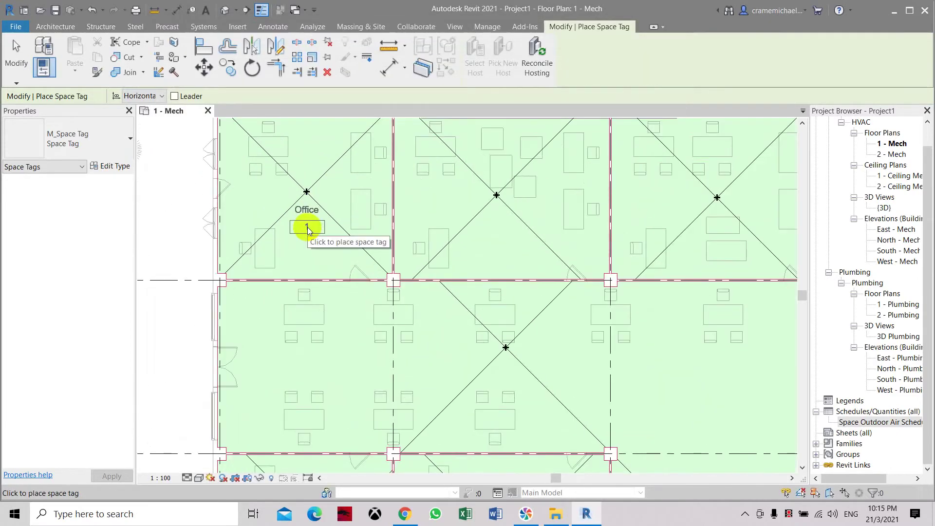
left_click(305, 225)
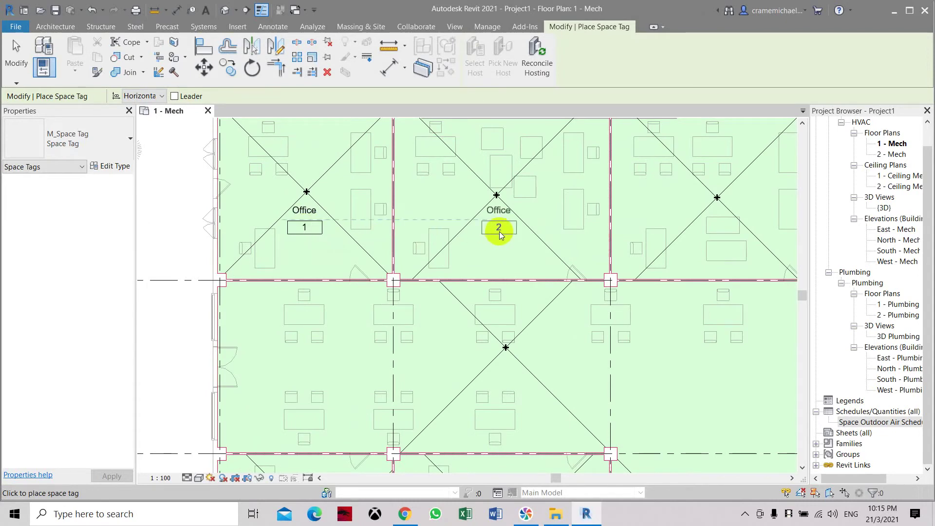
left_click(499, 233)
scroll(492, 225, "down", 3)
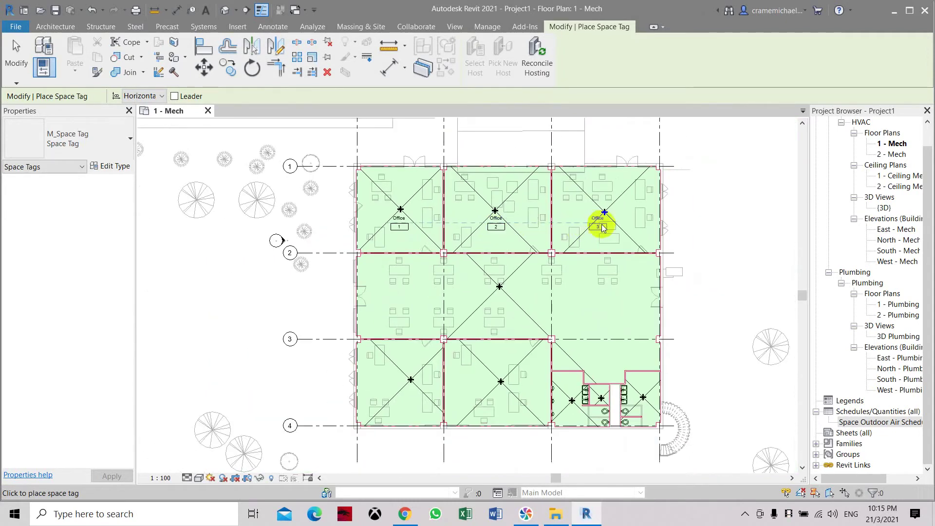
left_click(607, 228)
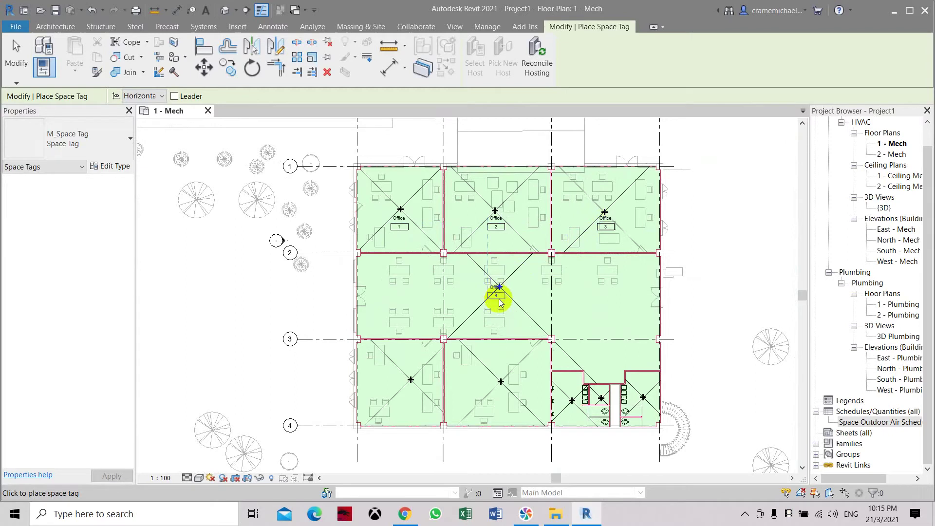
left_click(499, 303)
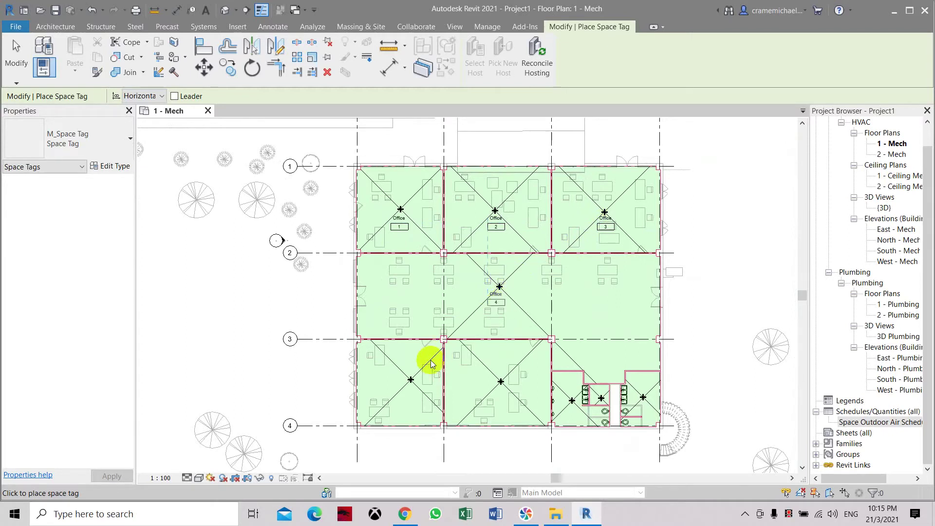
left_click(408, 371)
left_click(503, 368)
Tag the three washroom spaces as Office 7, 9 and 8, then select the Office 1 tag
left_click(568, 393)
scroll(644, 398, "up", 4)
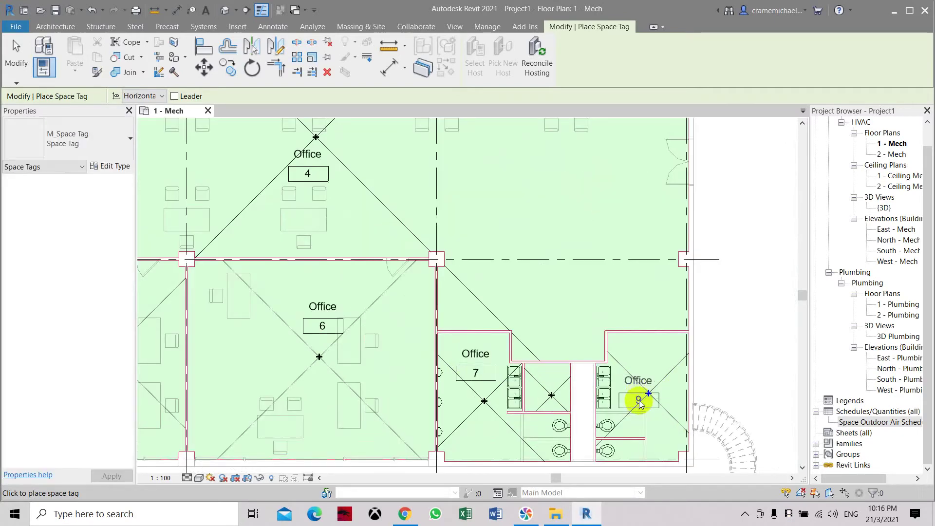
scroll(638, 403, "up", 2)
left_click(646, 366)
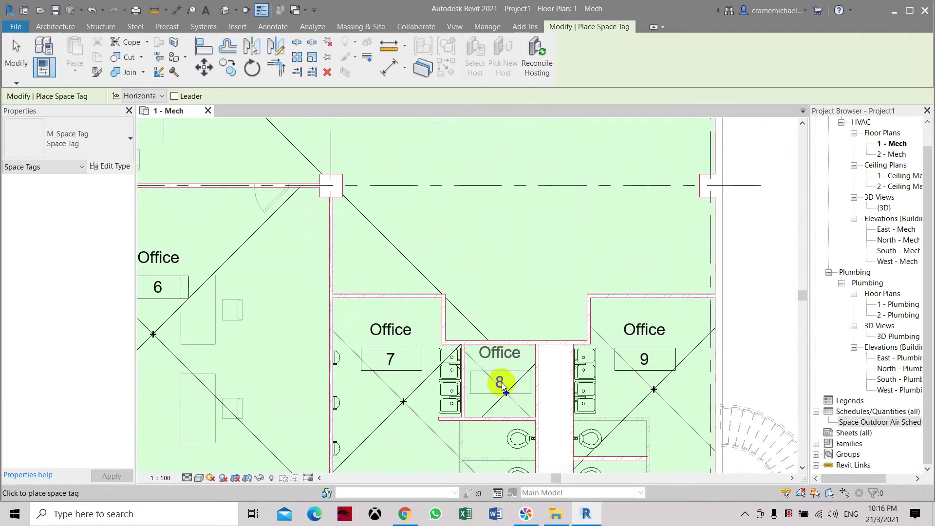
left_click(504, 391)
scroll(507, 365, "down", 5)
key("Escape")
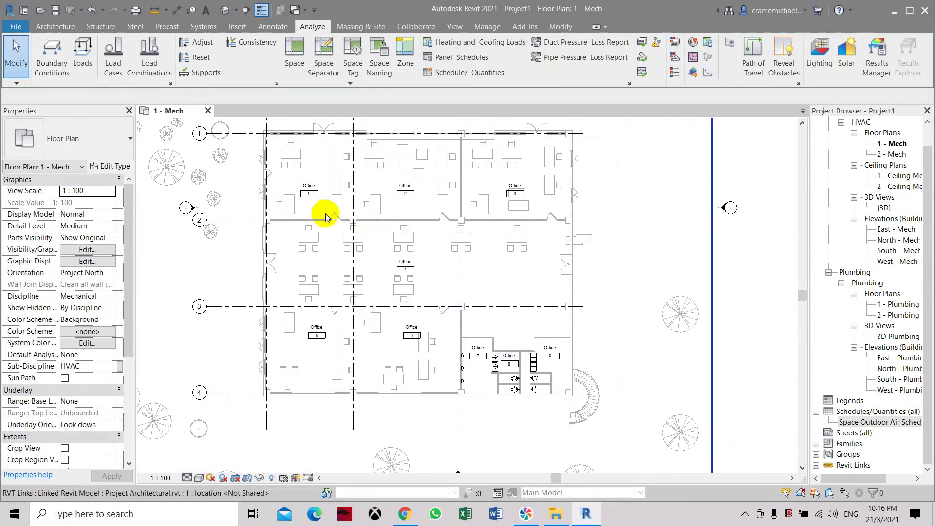
scroll(325, 216, "up", 2)
left_click(302, 186)
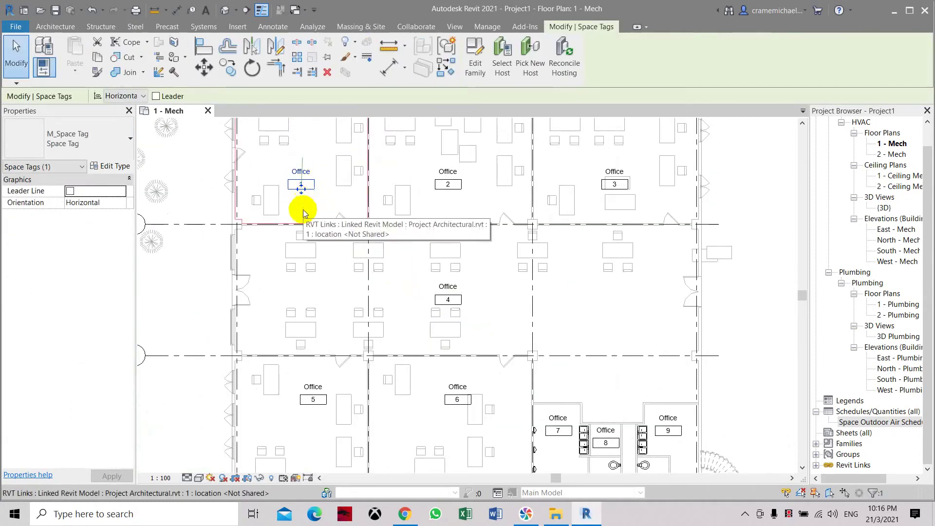
Enable Show Area in the space tag type so tags display areas like 64 m², 79 m², 256 m²
left_click(118, 170)
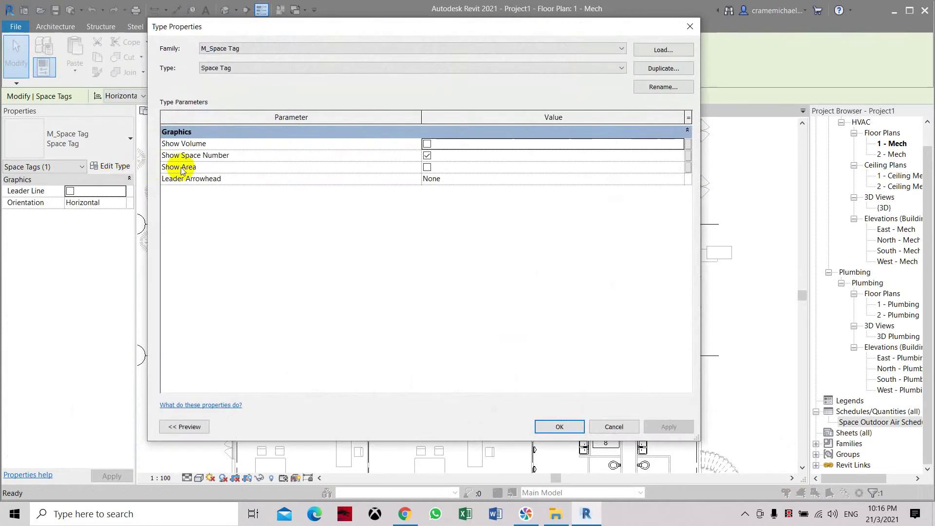
left_click(427, 167)
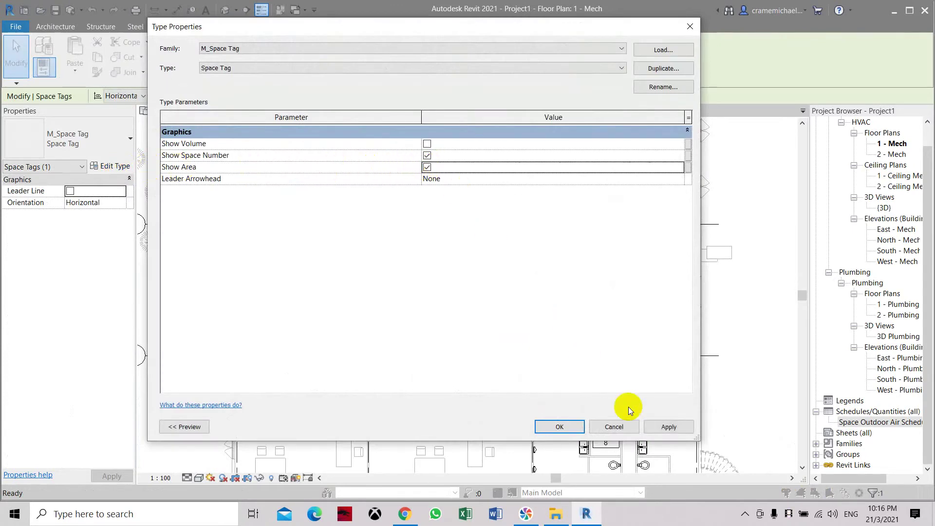
left_click(670, 427)
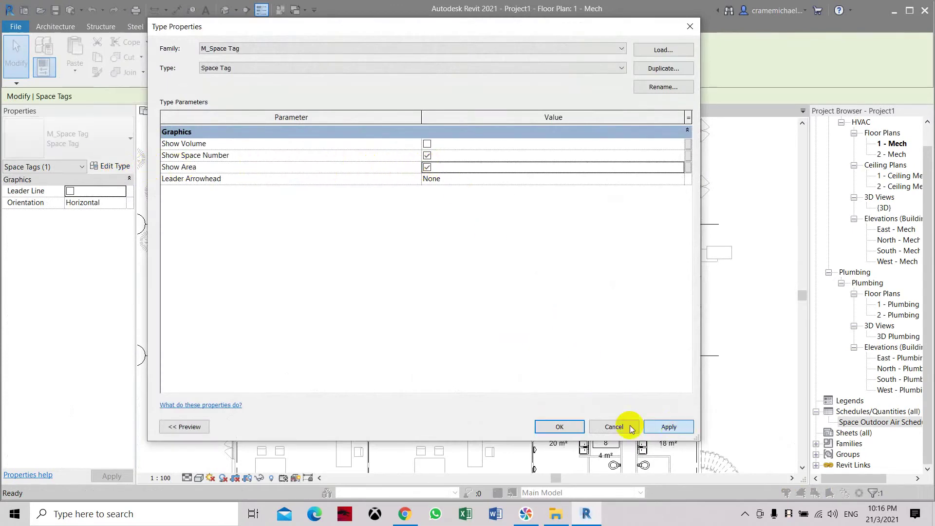
left_click(560, 427)
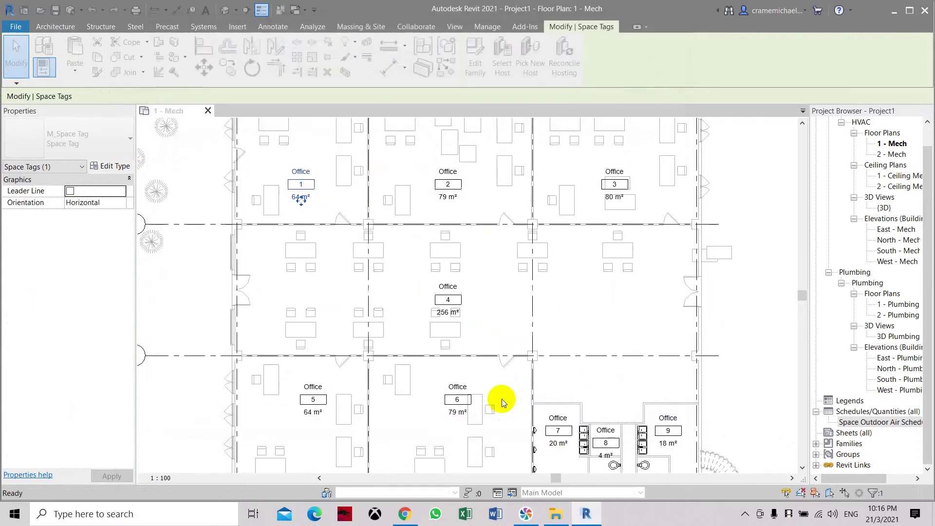
key("Escape")
scroll(302, 203, "down", 2)
mouse_move(479, 235)
middle_mouse_down()
mouse_move(484, 244)
mouse_move(483, 236)
middle_mouse_up()
middle_click_drag(478, 183, 475, 208)
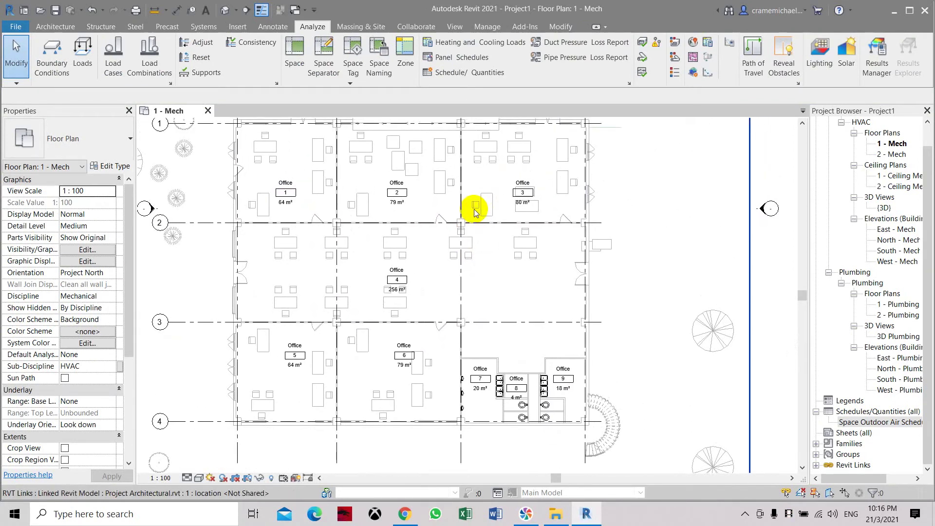
scroll(511, 207, "down", 1)
scroll(568, 211, "down", 1)
scroll(571, 212, "up", 1)
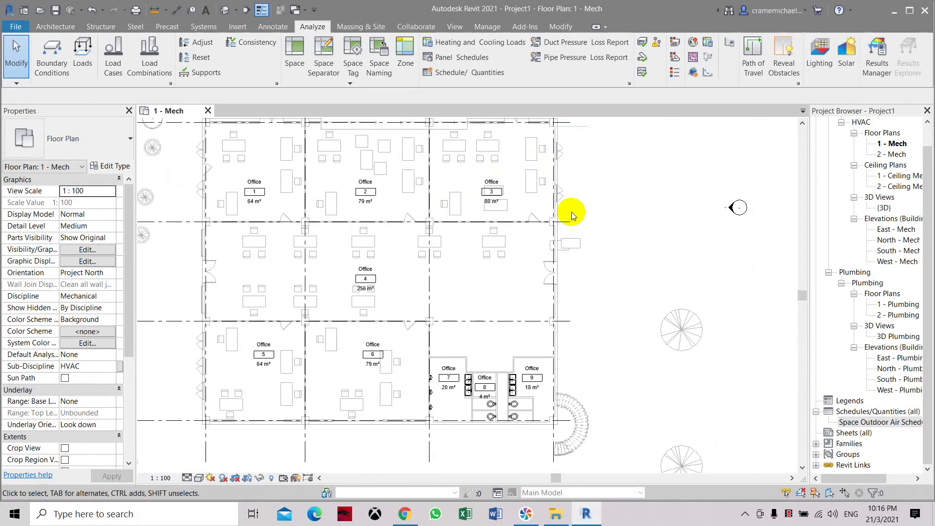
left_click(480, 73)
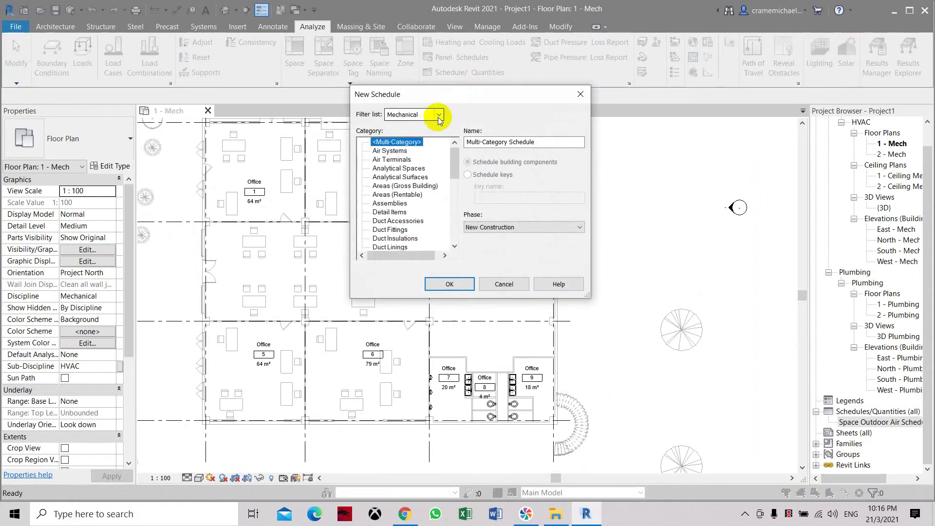
Create a new Spaces-category schedule named Space Schedule, keeping the Mechanical discipline filter
left_click(439, 116)
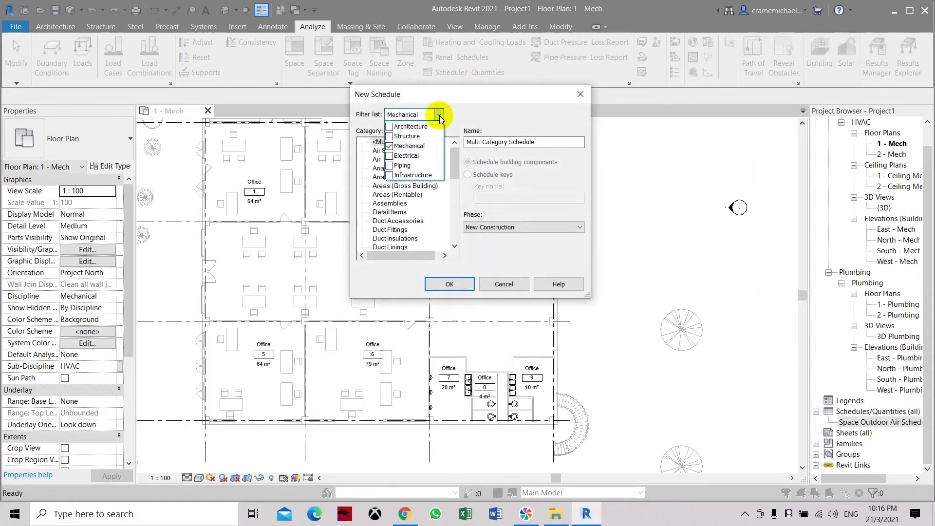
left_click(451, 165)
left_click_drag(458, 182, 462, 238)
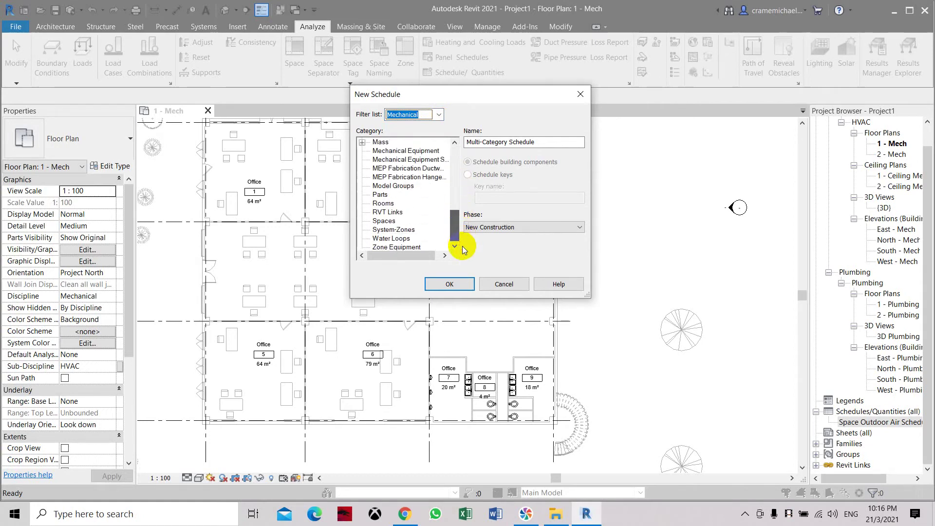
left_click(384, 221)
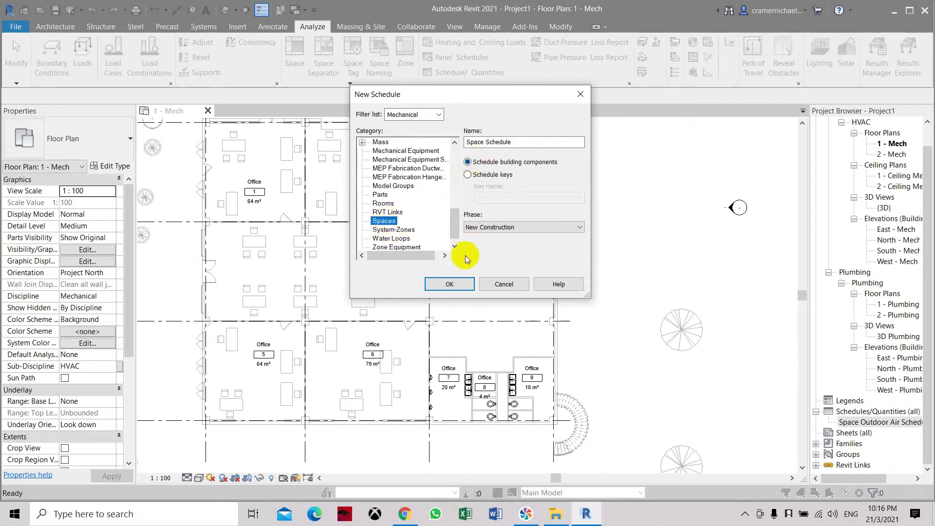
left_click(450, 287)
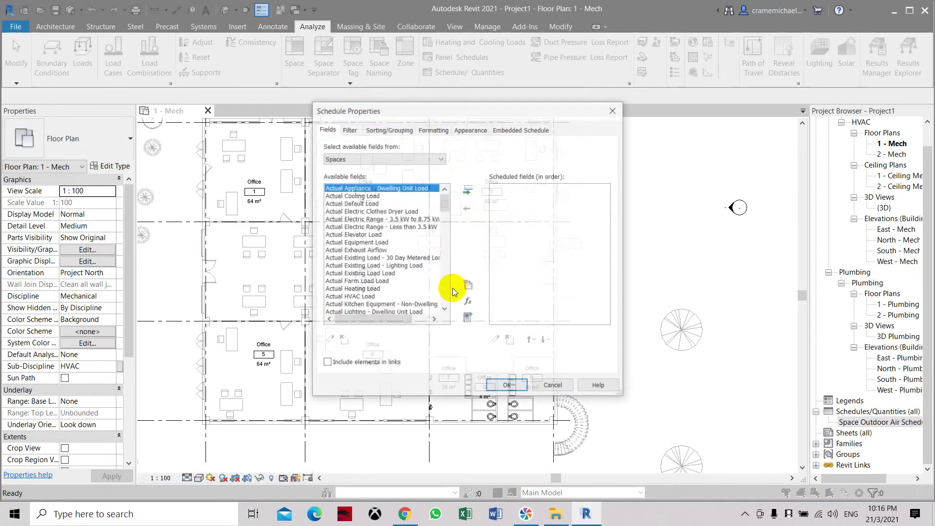
Add the Name, Number and Level fields to the schedule's scheduled fields
left_click_drag(444, 202, 445, 273)
left_click(335, 234)
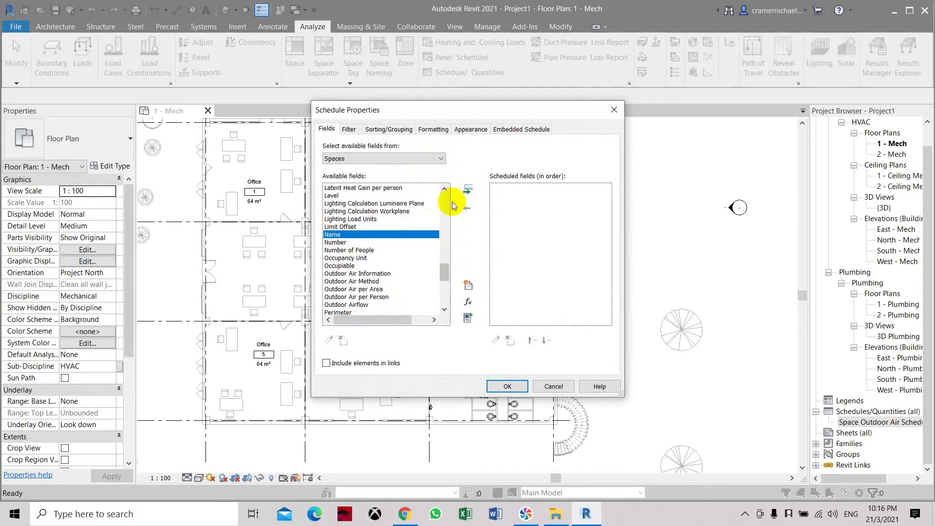
left_click(467, 189)
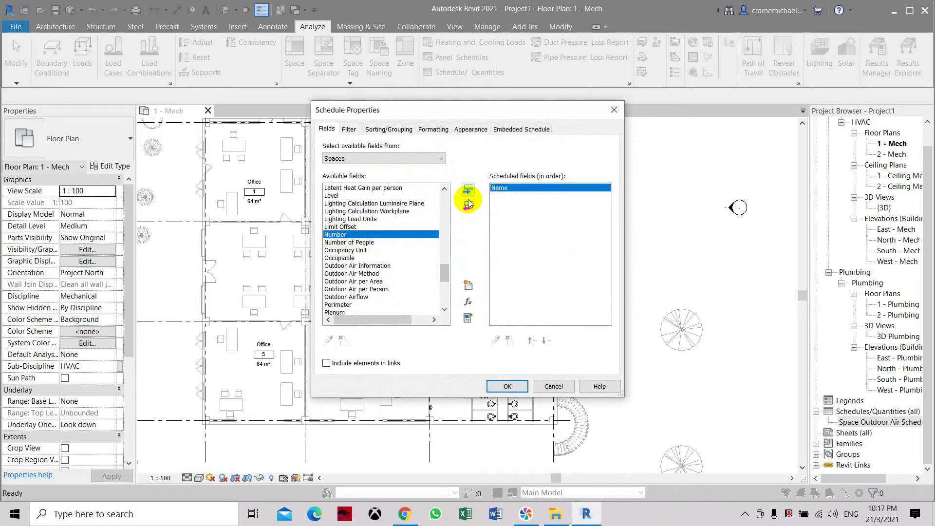
left_click(470, 191)
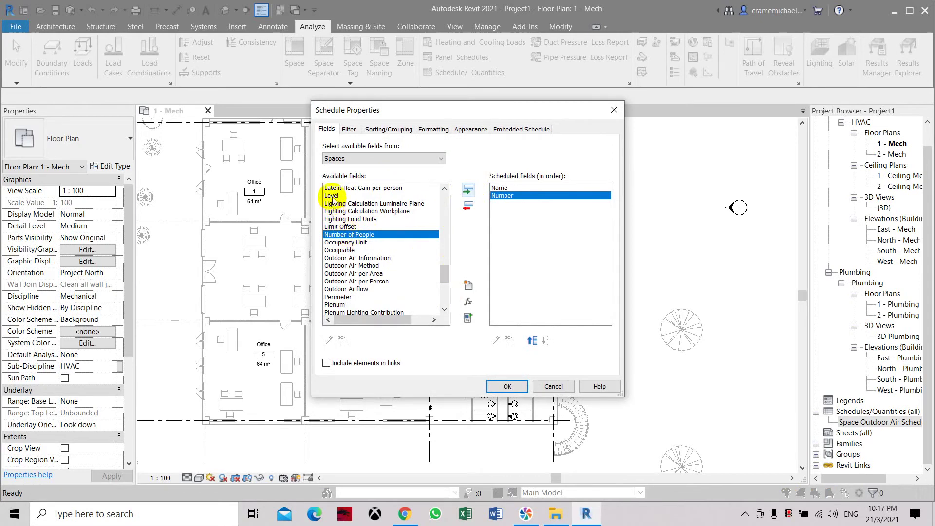
left_click(332, 195)
left_click(468, 193)
Add Area, Area per Person and Volume fields, then generate the Space Schedule
left_click_drag(444, 270, 445, 235)
left_click(335, 228)
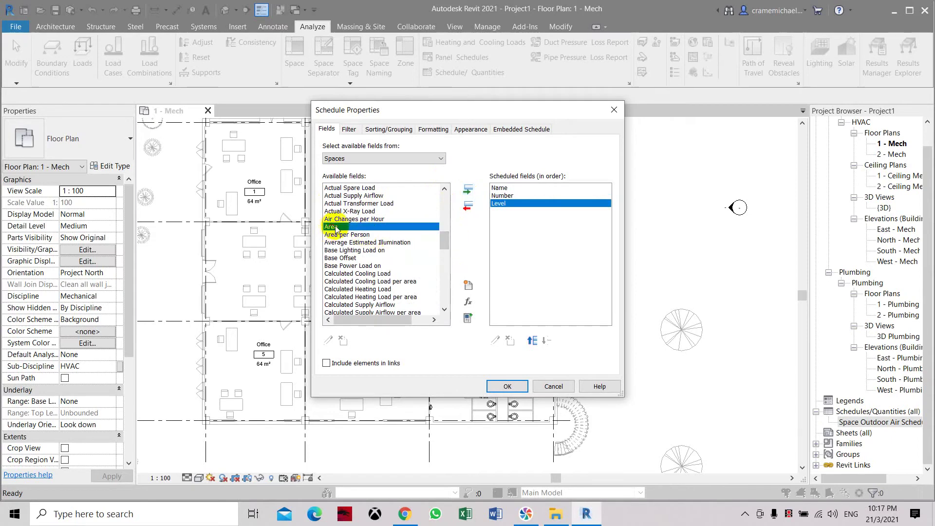
left_click(468, 190)
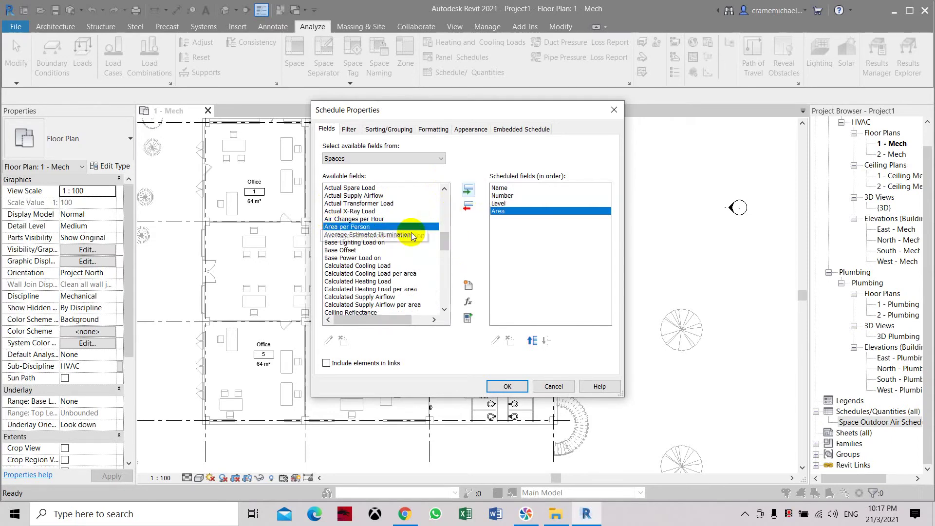
left_click(468, 190)
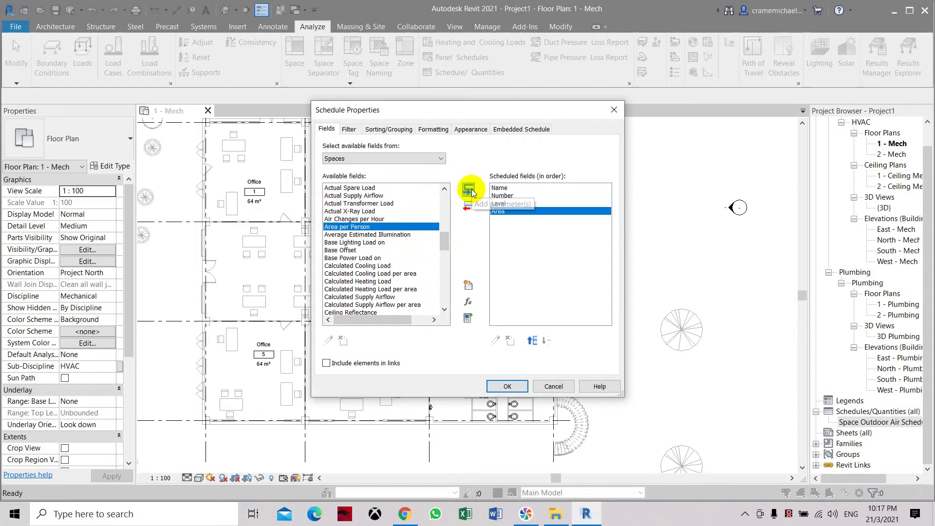
left_click_drag(444, 246, 447, 297)
left_click(330, 289)
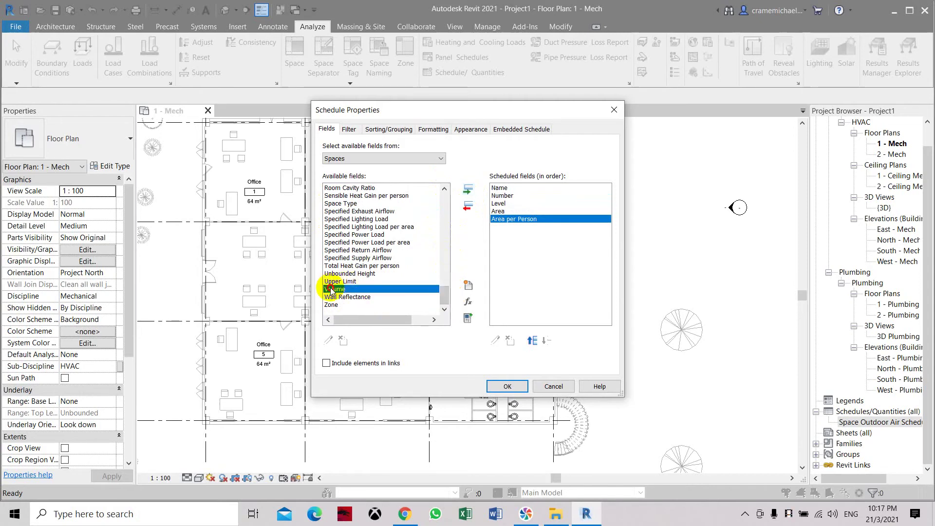
left_click(467, 189)
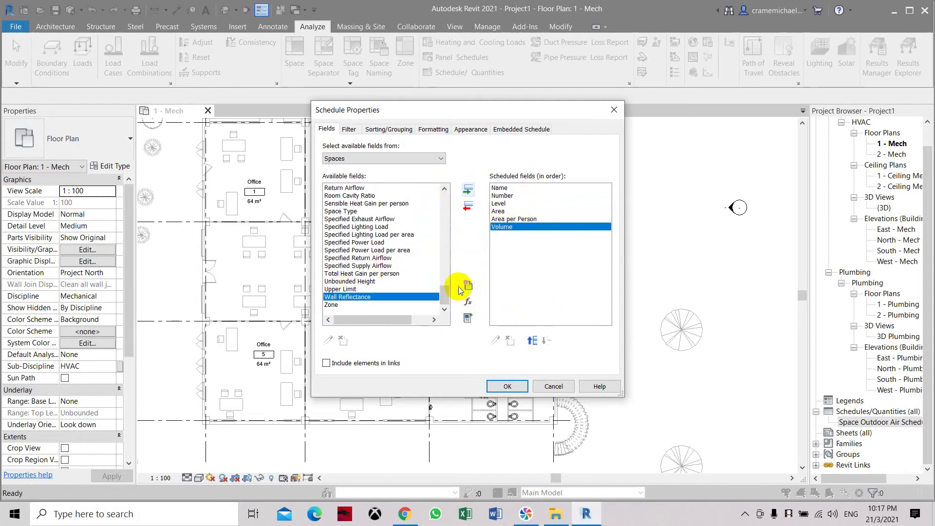
left_click_drag(446, 295, 454, 190)
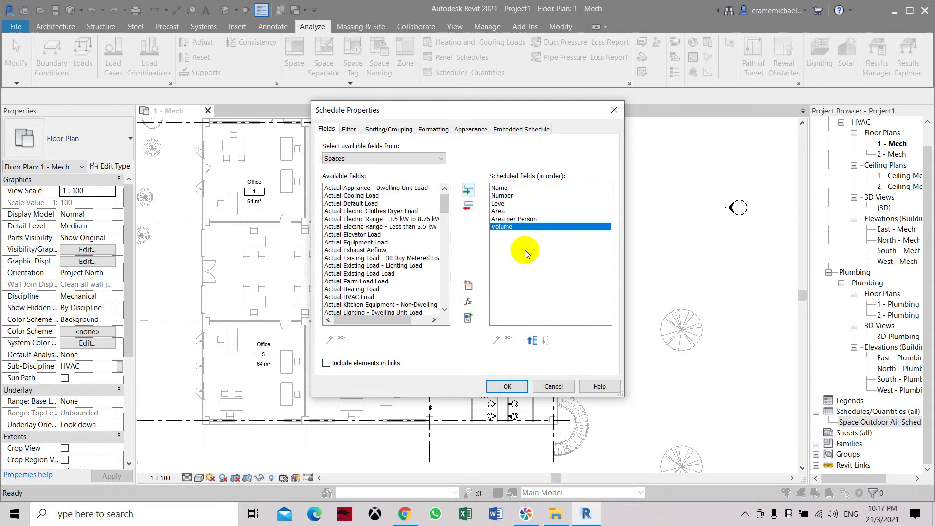
left_click(507, 387)
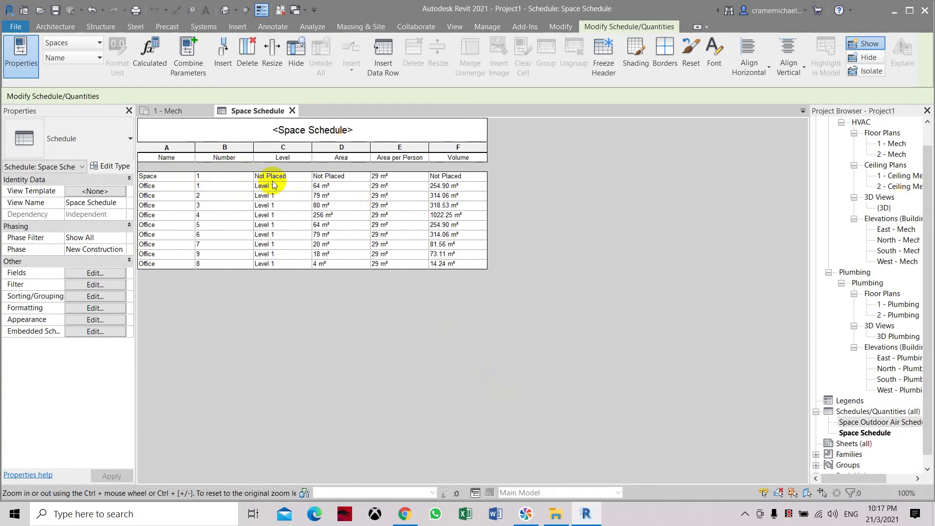
Delete the unplaced 'Space' row, leaving only the nine Office spaces on Level 1
left_click(188, 177)
left_click(188, 177)
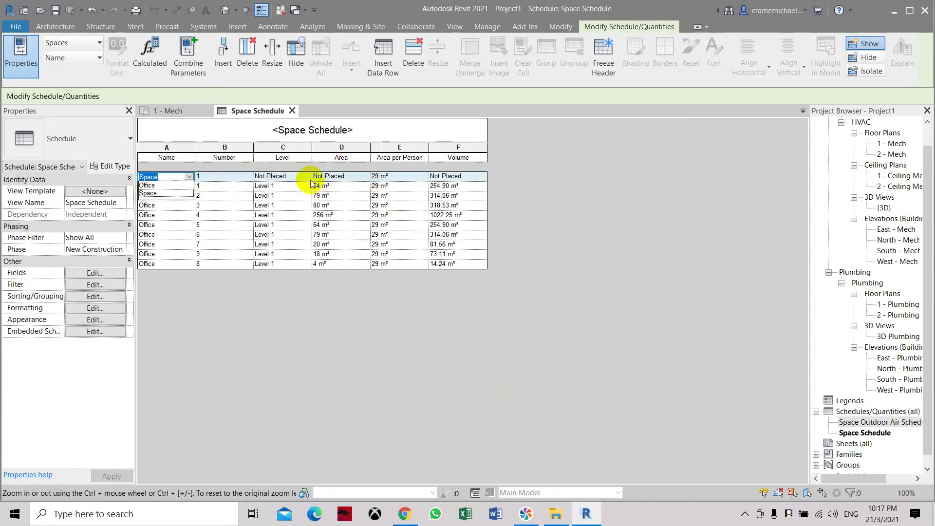
left_click(413, 58)
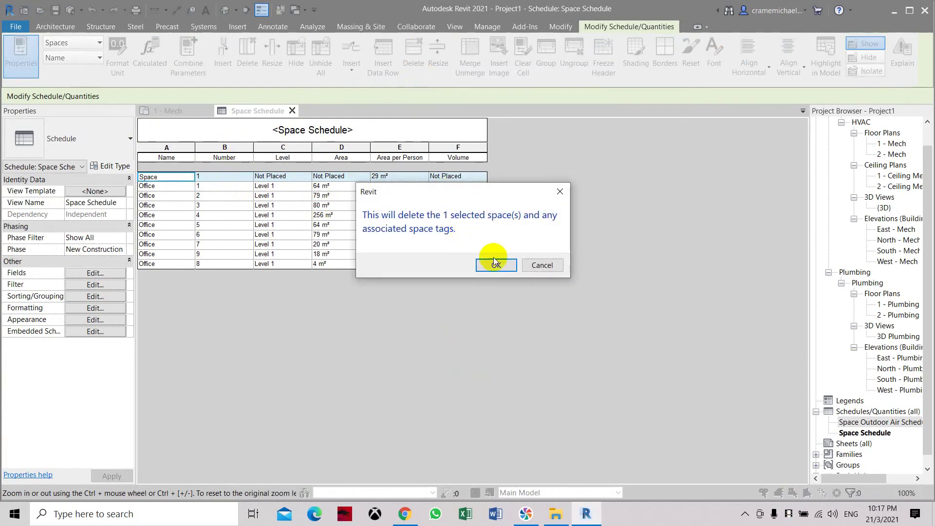
left_click(496, 264)
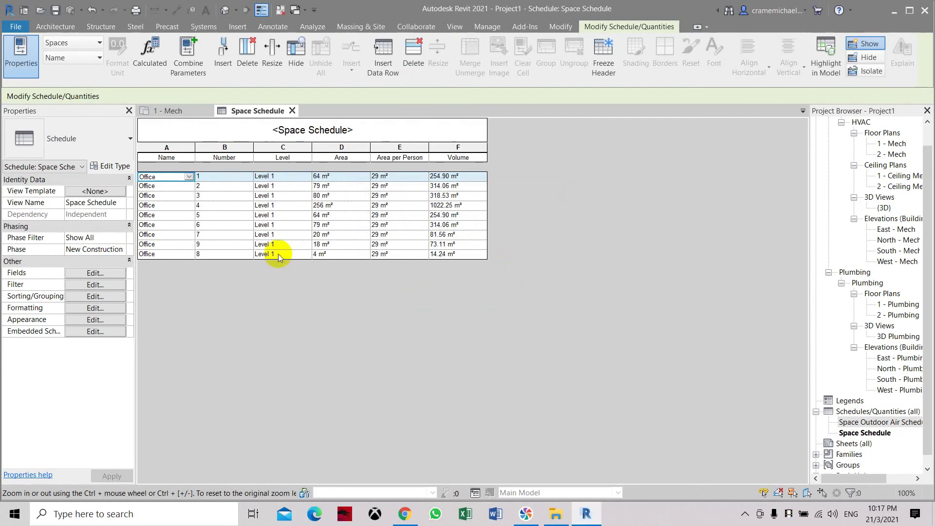
left_click(177, 253)
left_click(201, 253)
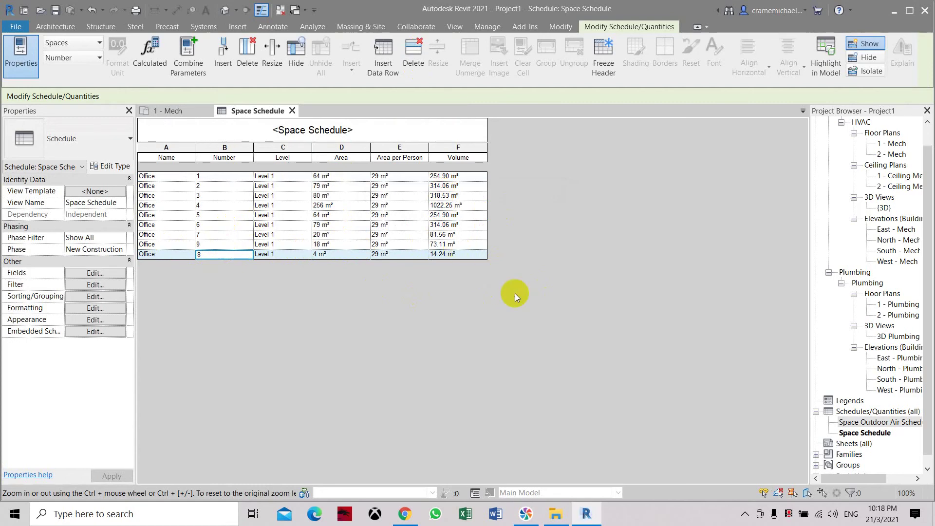
Return to the 1 - Mech floor plan and zoom around the nine tagged Office spaces
left_click(167, 110)
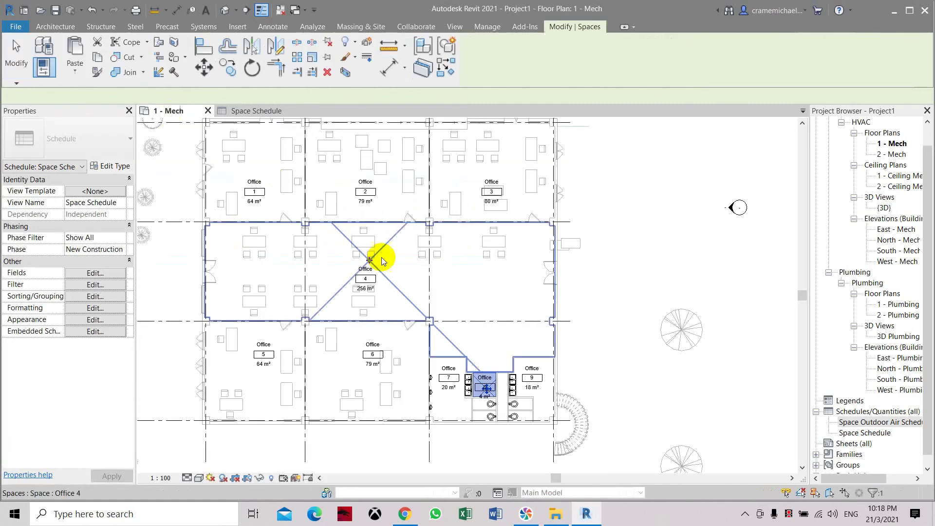
scroll(283, 249, "up", 3)
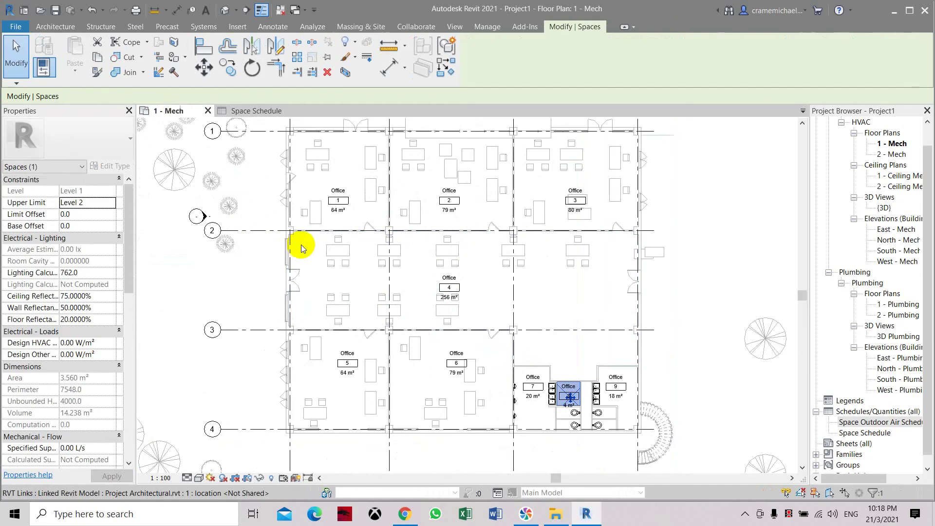
left_click(309, 30)
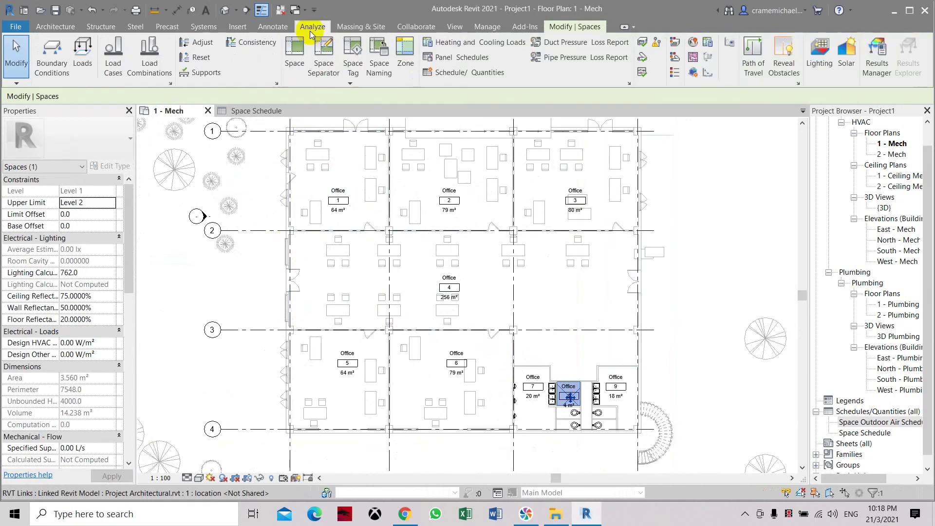
scroll(321, 209, "down", 1)
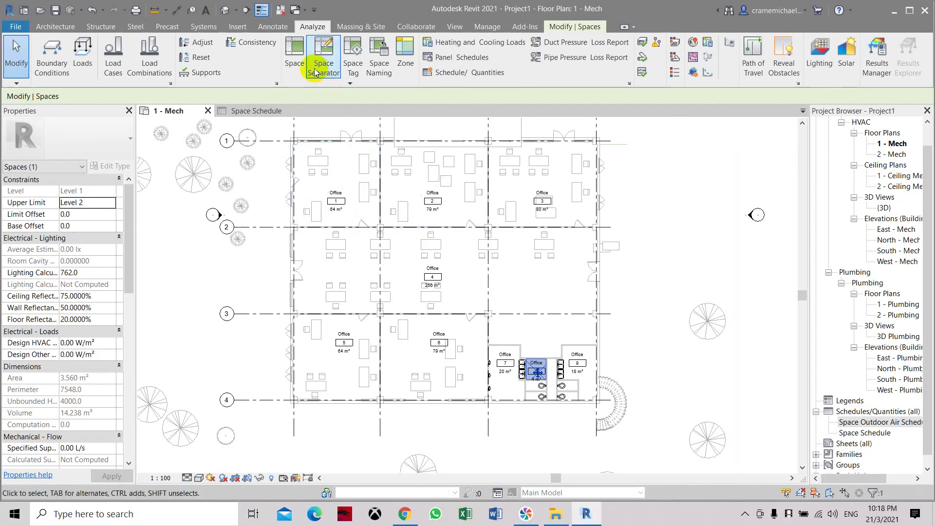
scroll(266, 224, "down", 1)
scroll(352, 239, "up", 1)
mouse_move(373, 198)
middle_mouse_down()
mouse_move(379, 210)
mouse_move(372, 207)
middle_mouse_up()
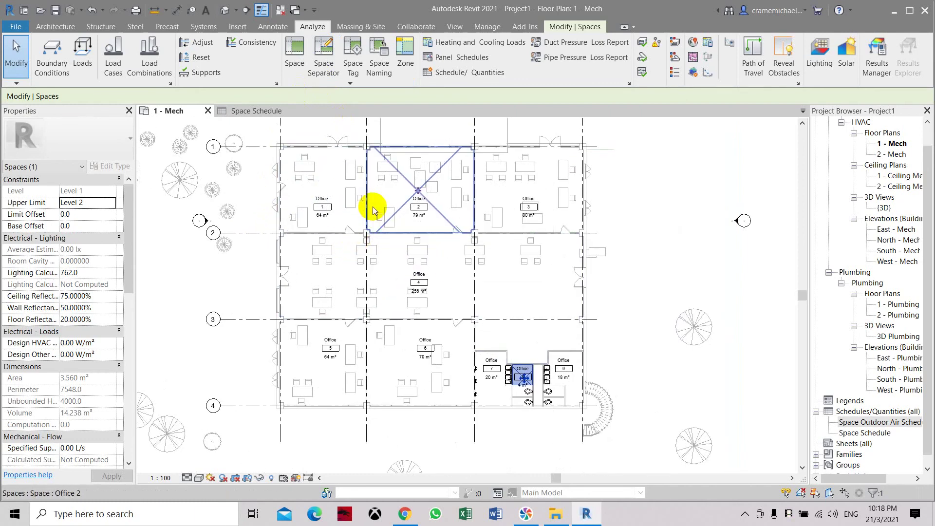